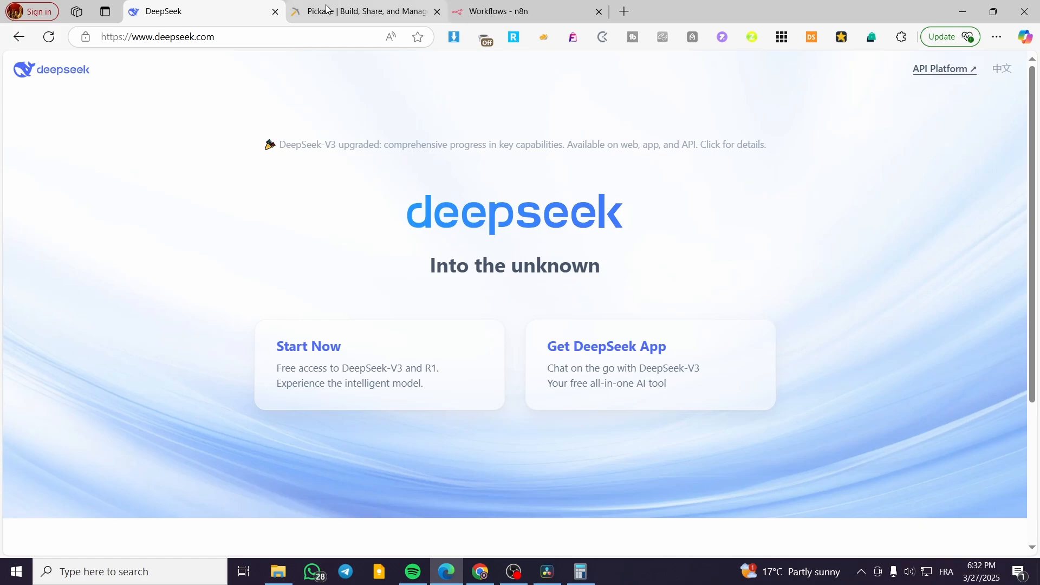
{"action": "mouse_move", "coordinate": [326, 8]}
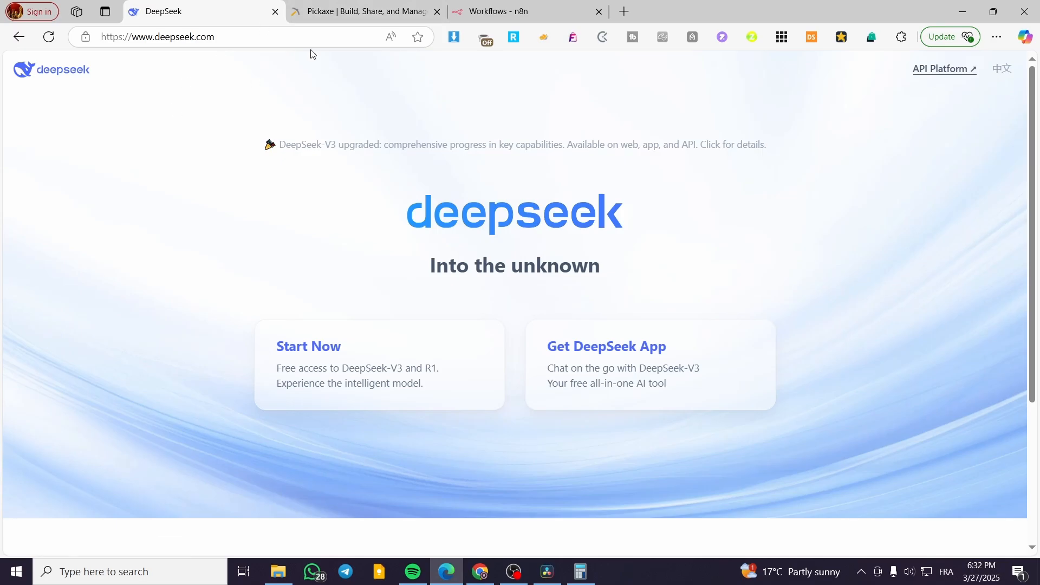
{"action": "left_click", "coordinate": [357, 8]}
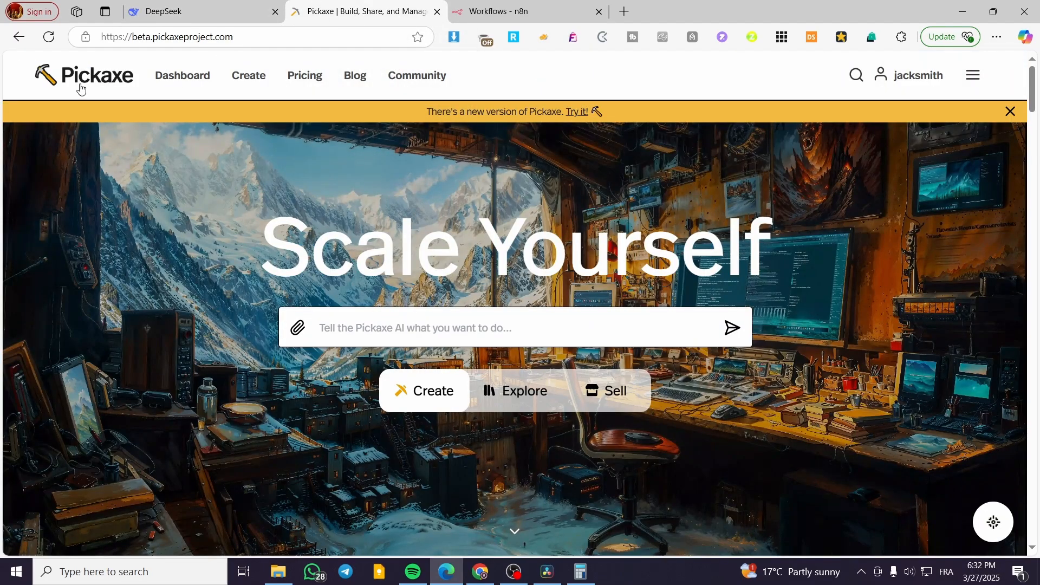
{"action": "left_click", "coordinate": [540, 6]}
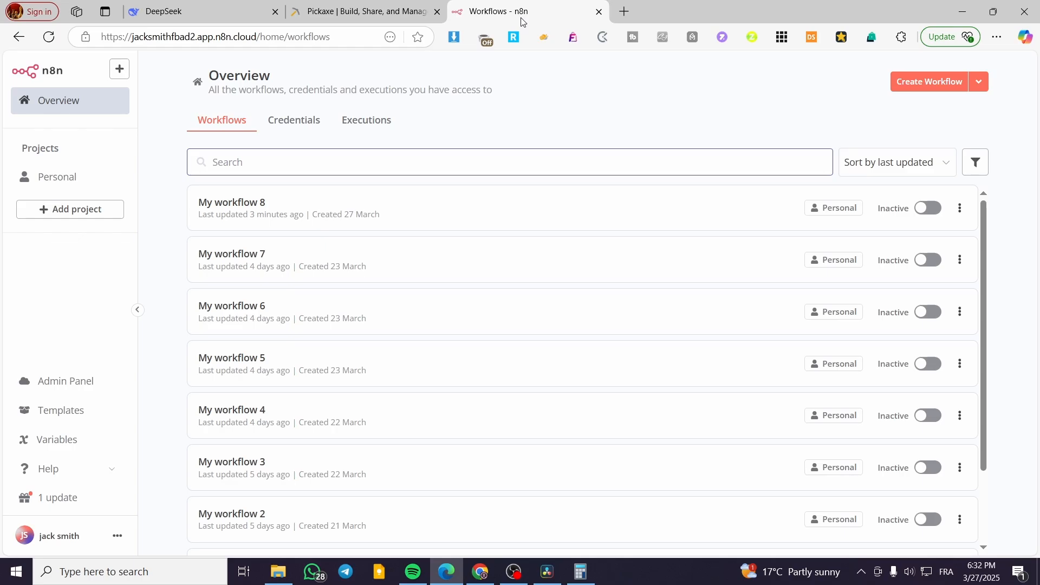
{"action": "left_click", "coordinate": [209, 8]}
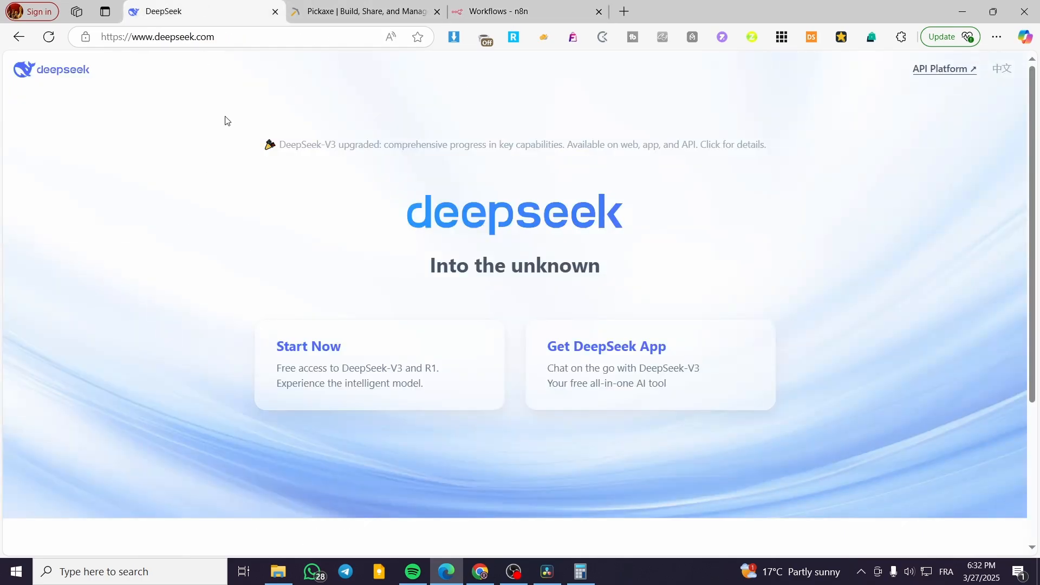
On the DeepSeek API Platform, create a new API key named "Pickaxe Key" and copy it.
{"action": "left_click", "coordinate": [943, 69]}
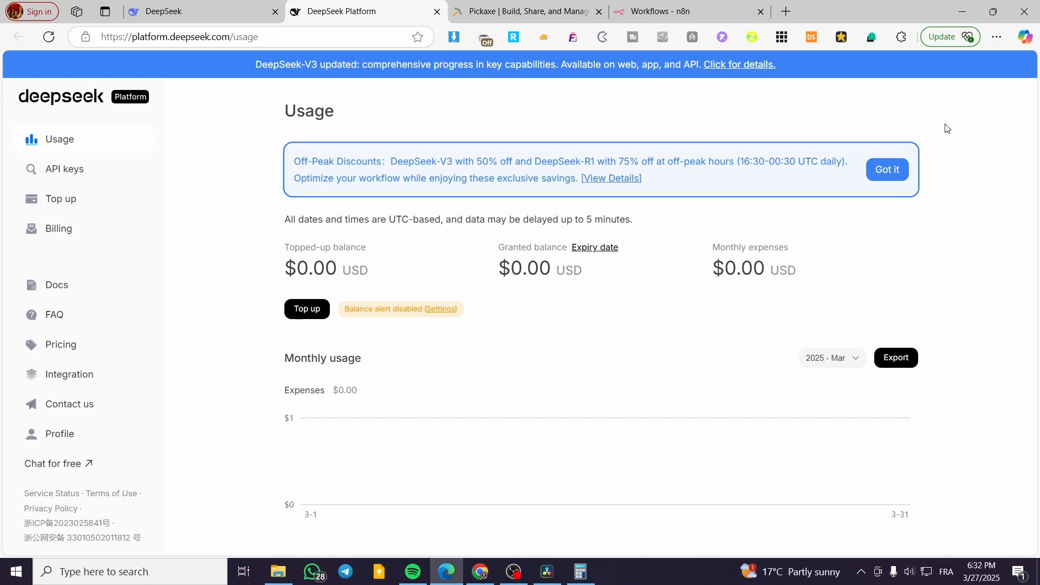
{"action": "left_click", "coordinate": [95, 169]}
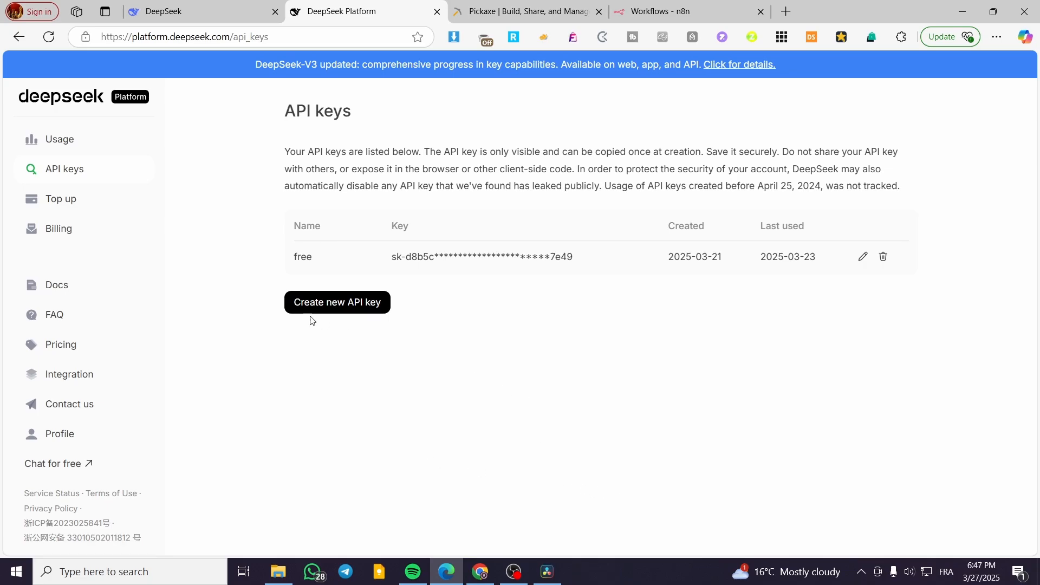
{"action": "left_click", "coordinate": [318, 304]}
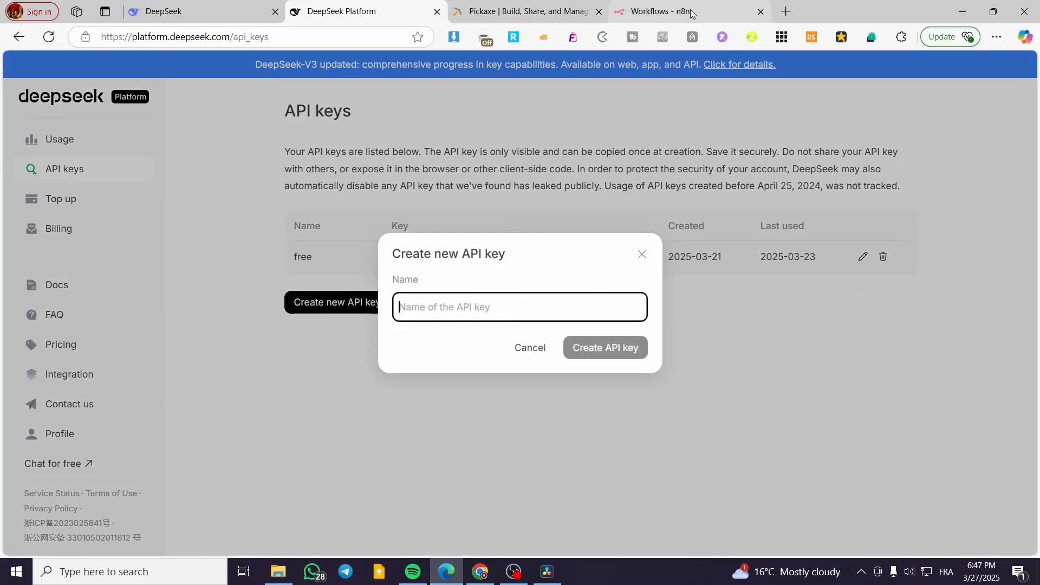
{"action": "left_click", "coordinate": [514, 11]}
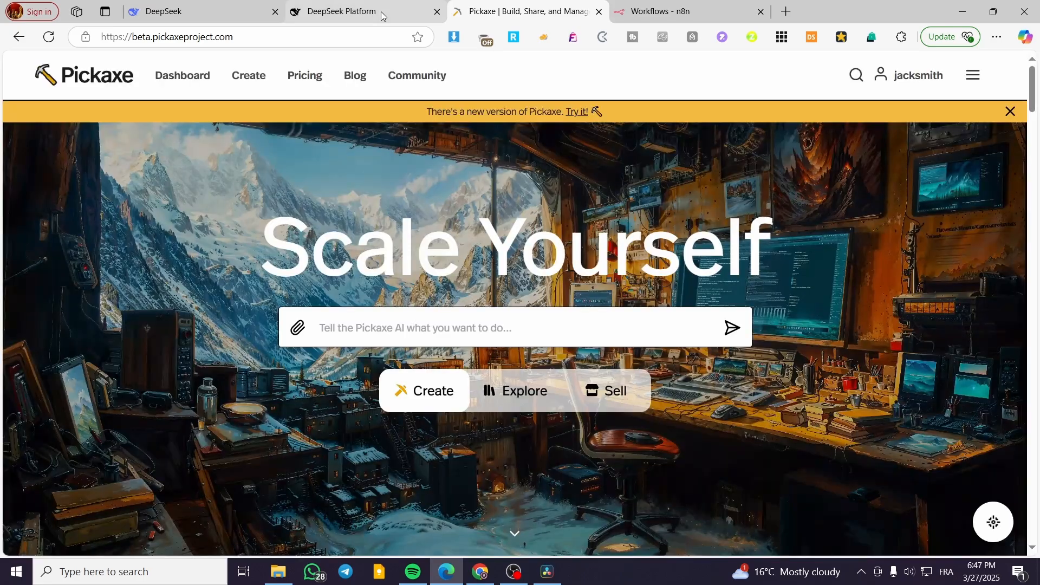
{"action": "left_click", "coordinate": [381, 12]}
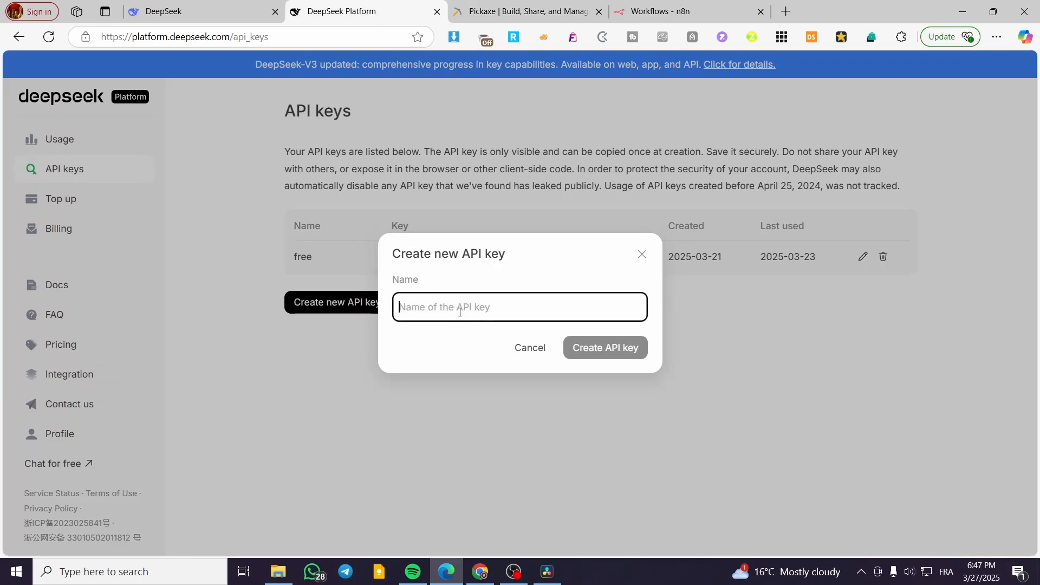
{"action": "type", "text": "Pic"}
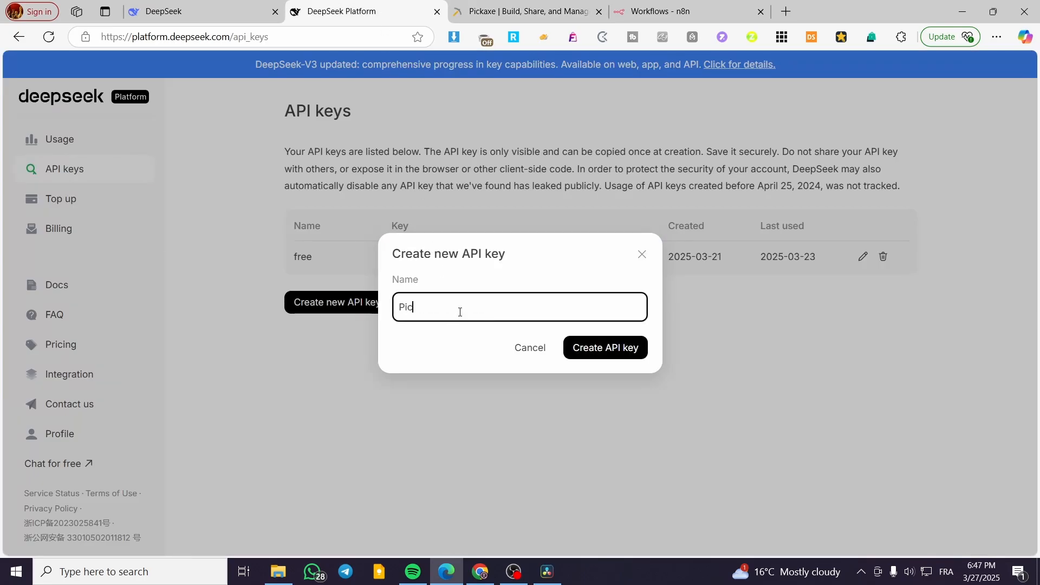
{"action": "type", "text": "kaxe Key"}
{"action": "left_click", "coordinate": [627, 357]}
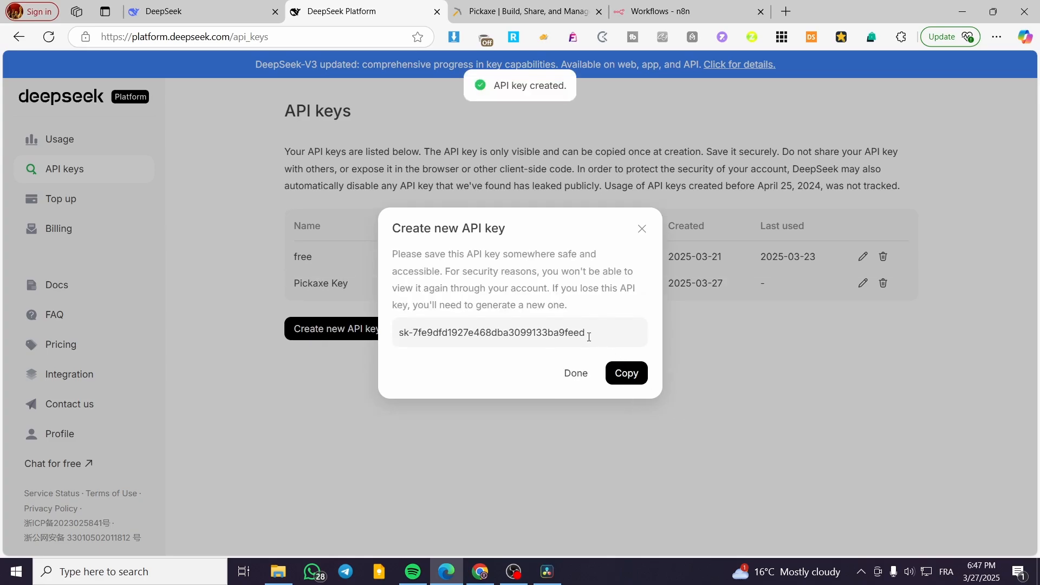
{"action": "left_click", "coordinate": [628, 378]}
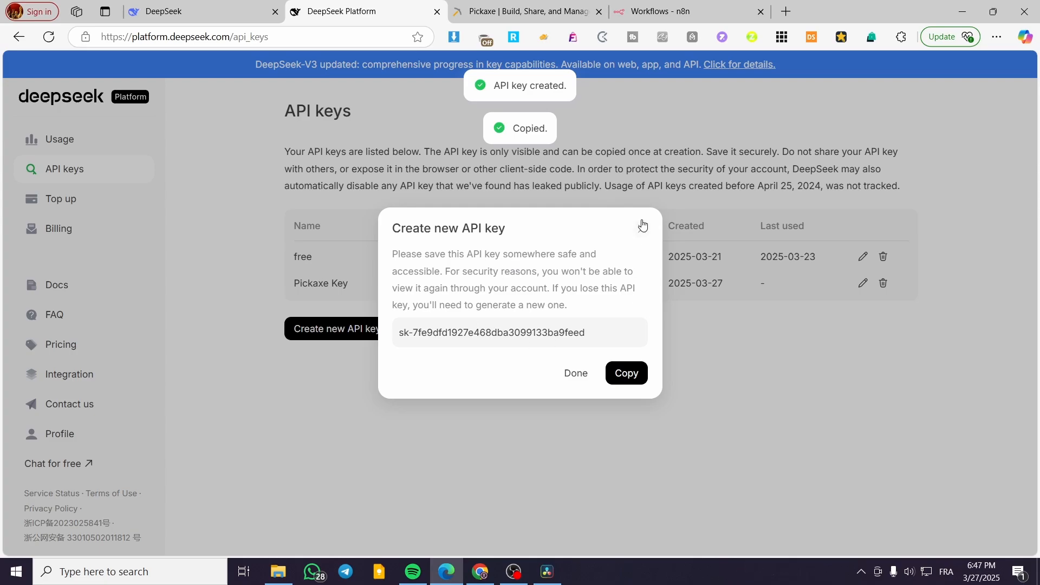
{"action": "left_click", "coordinate": [576, 373]}
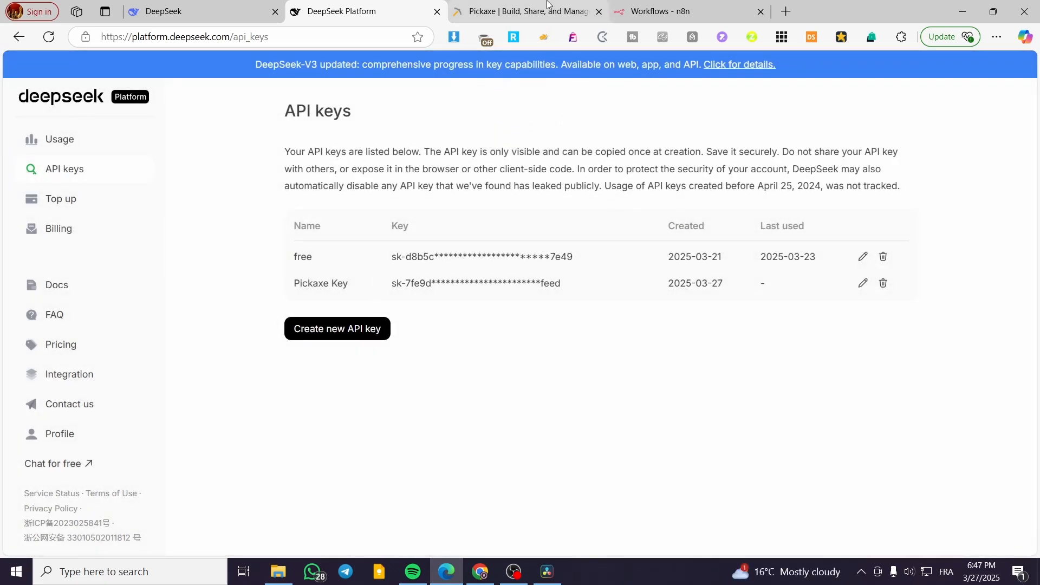
Switch to Pickaxe, start creating a new Pickaxe of the Chat type, and dismiss the new-version banner.
{"action": "left_click", "coordinate": [520, 11]}
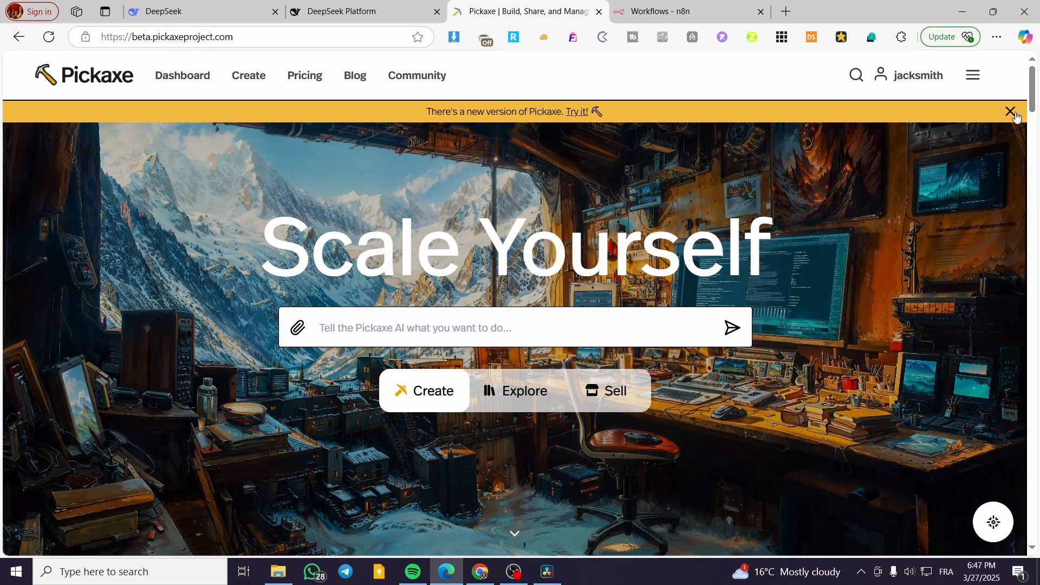
{"action": "left_click", "coordinate": [245, 79]}
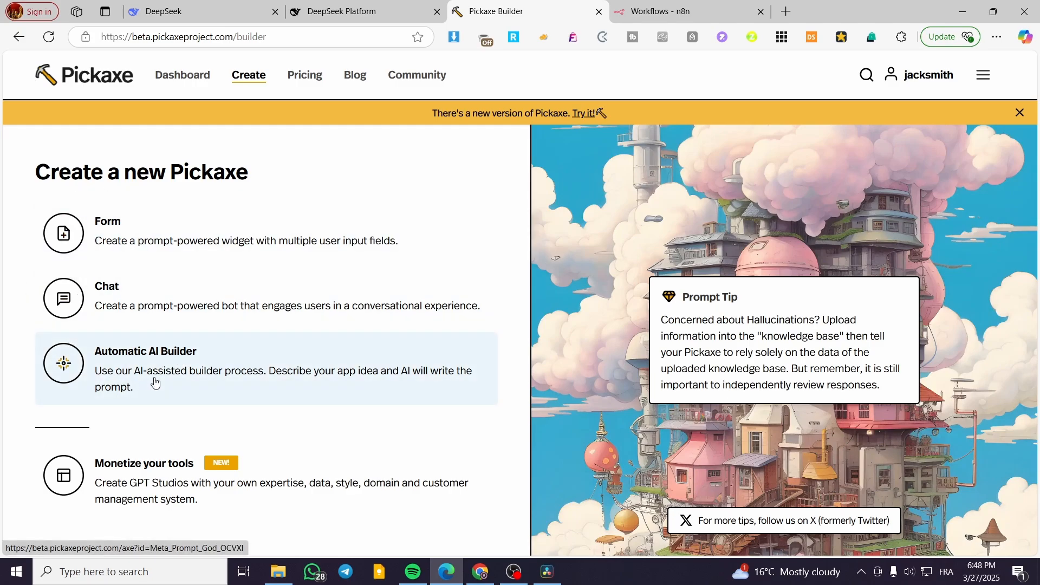
{"action": "left_click", "coordinate": [144, 306]}
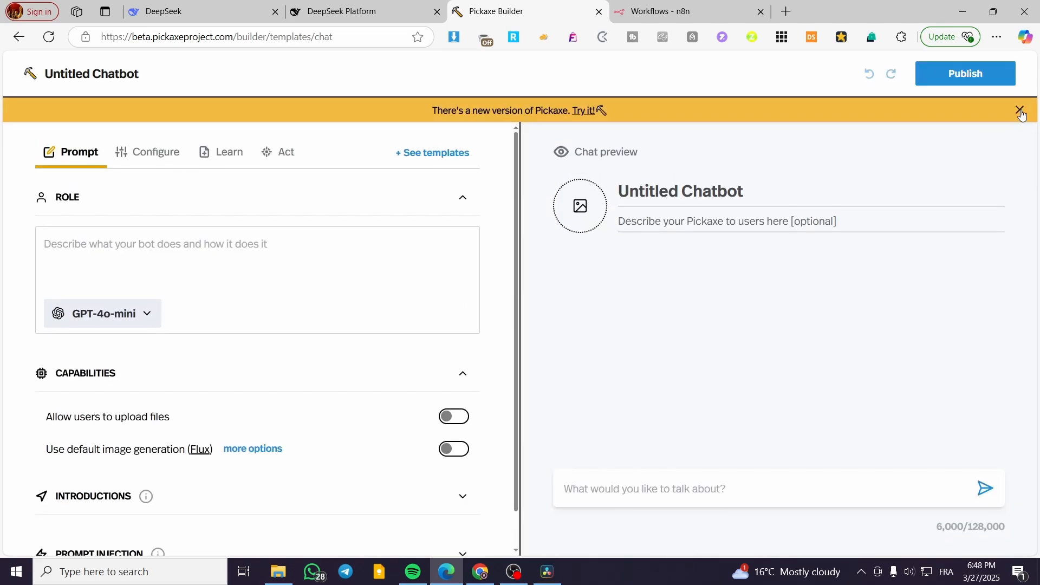
{"action": "left_click", "coordinate": [1020, 110]}
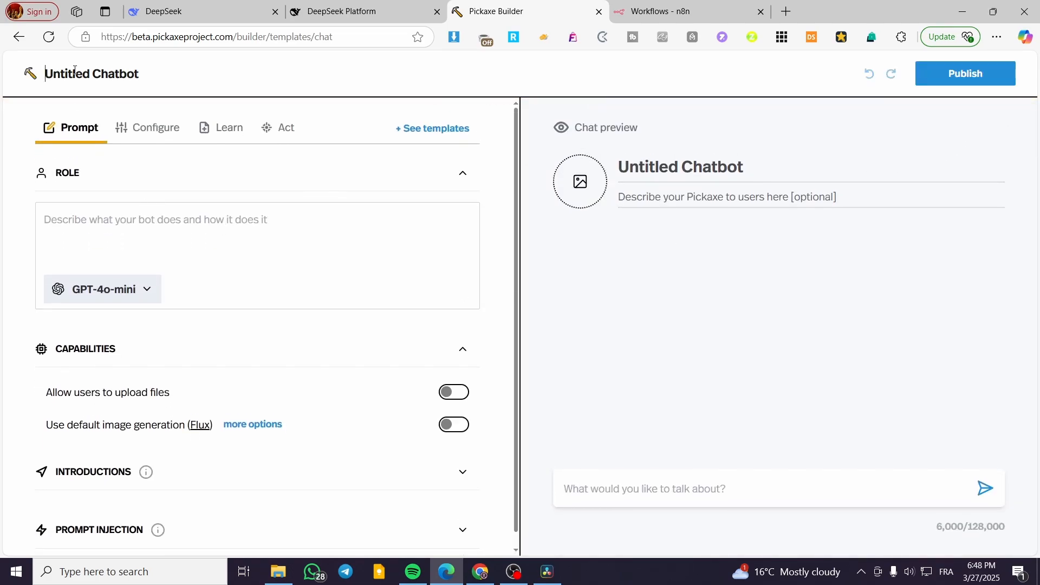
Rename the untitled chatbot as "DeepSeek Agent".
{"action": "triple_click", "coordinate": [135, 73]}
{"action": "type", "text": "Deep"}
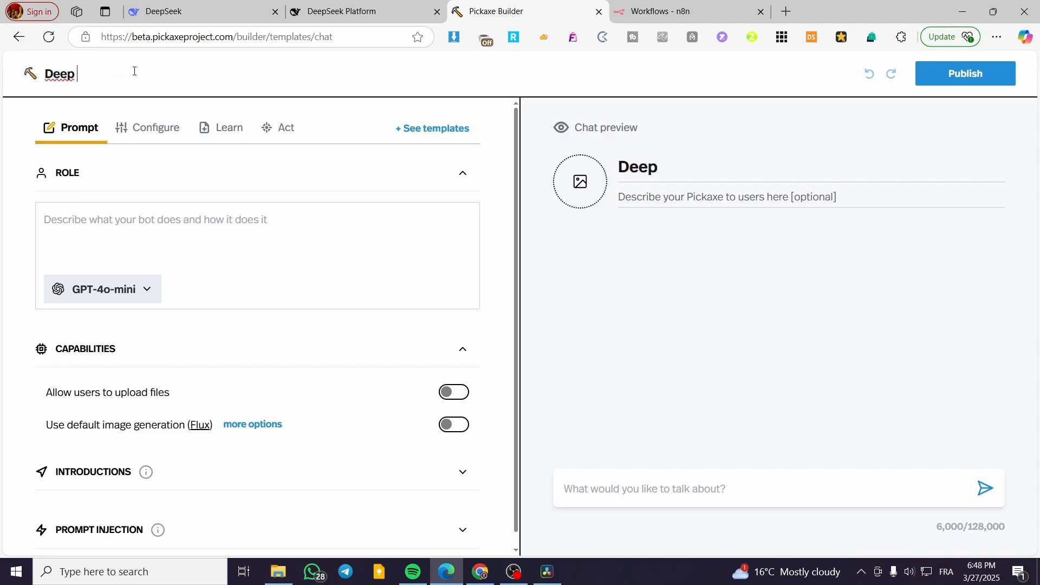
{"action": "type", "text": "Seek"}
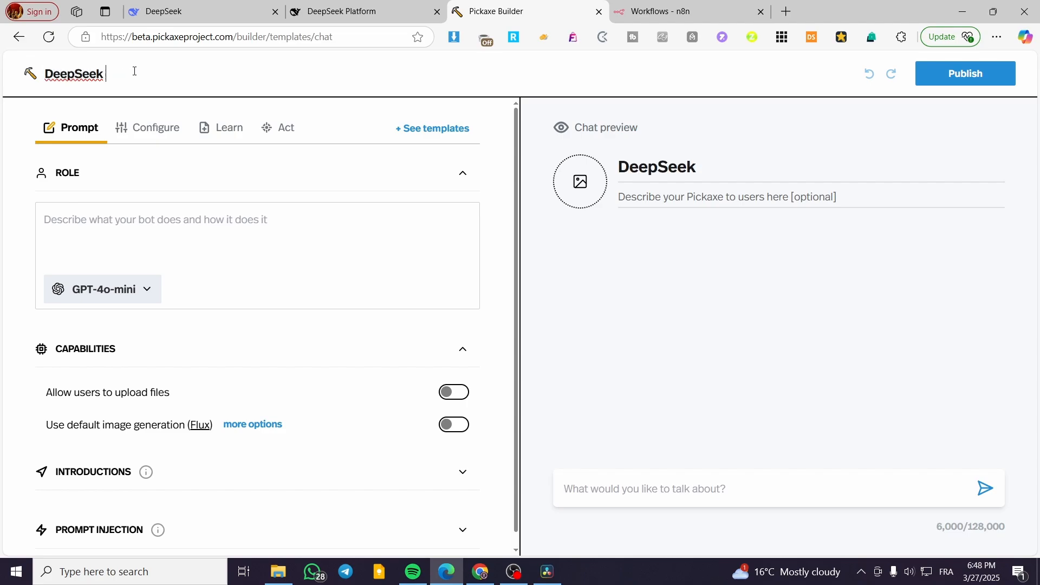
{"action": "type", "text": " Agent"}
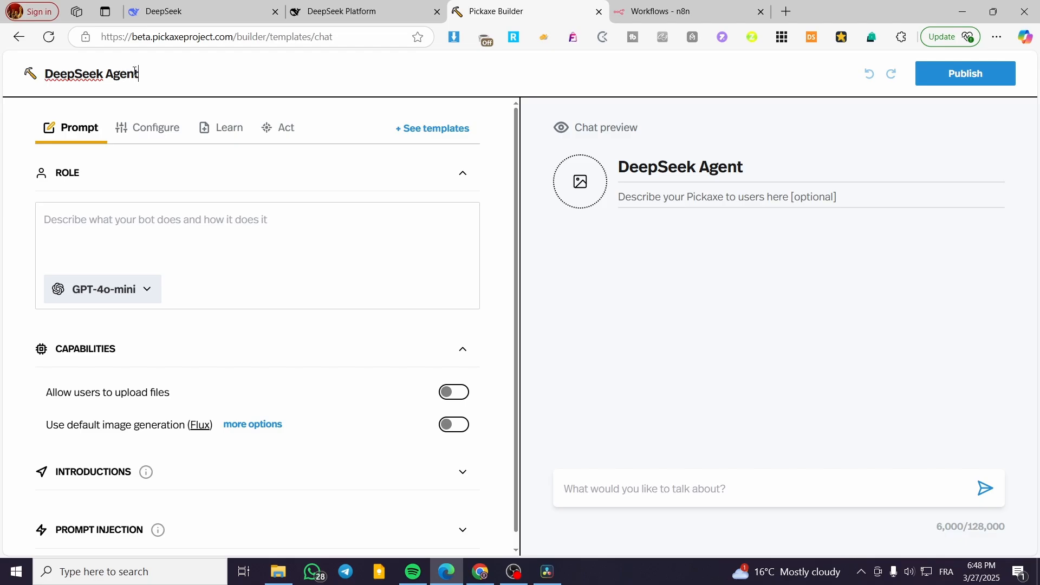
Set the chatbot's AI model to DeepSeek-V3 (Unstable).
{"action": "left_click", "coordinate": [101, 215]}
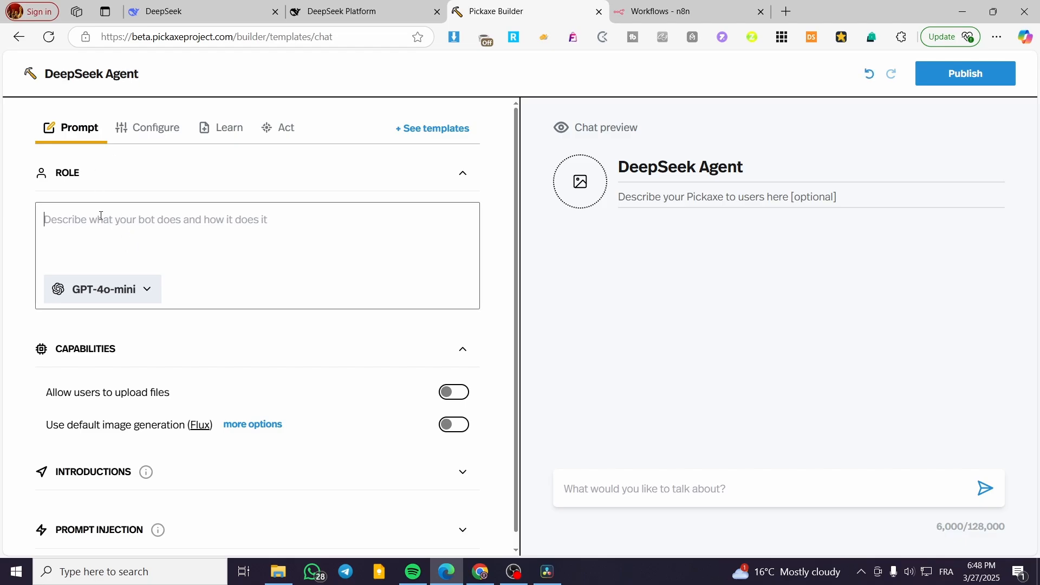
{"action": "left_click", "coordinate": [121, 293]}
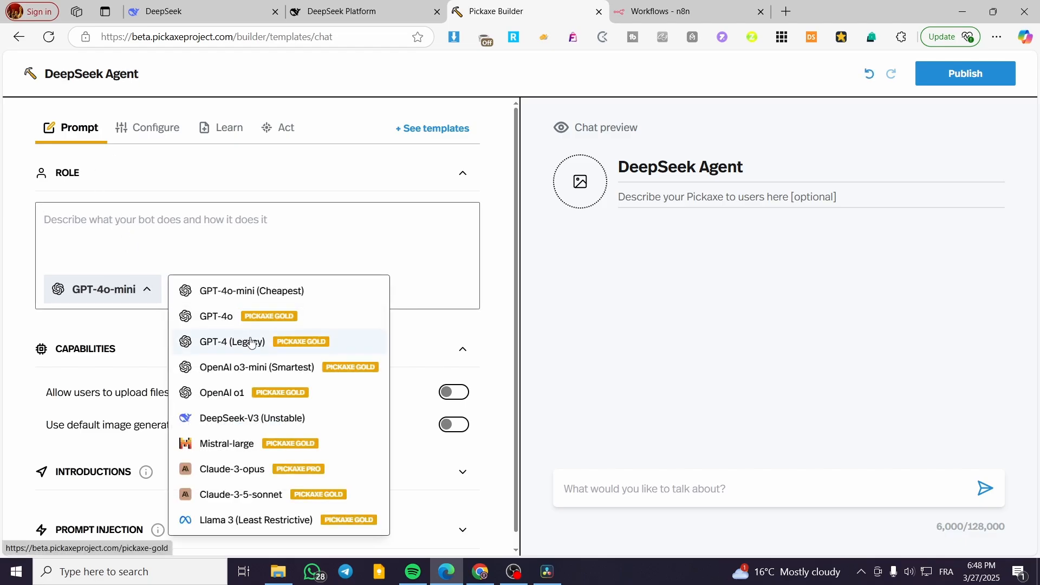
{"action": "left_click", "coordinate": [269, 417]}
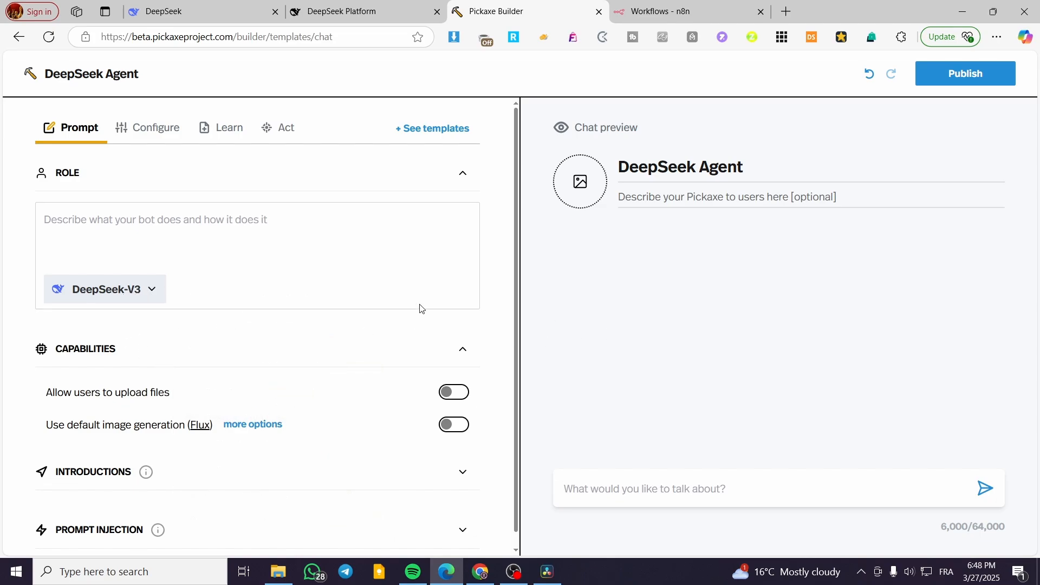
Write the chatbot's role description as "Assistant Agent that helps people with answering their questions.".
{"action": "scroll", "coordinate": [239, 428], "scroll_direction": "down", "scroll_amount": 1}
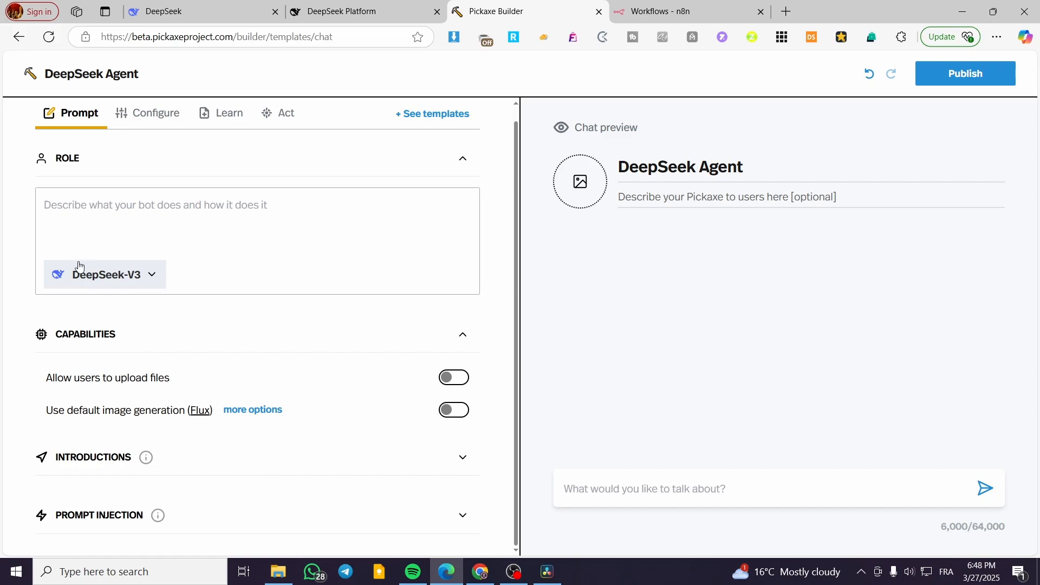
{"action": "left_click", "coordinate": [140, 213]}
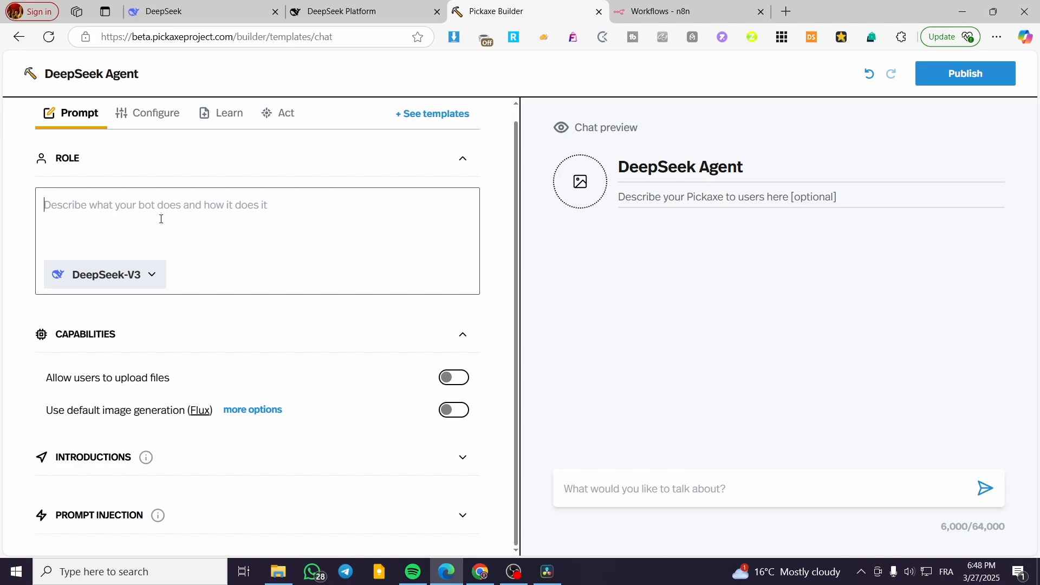
{"action": "type", "text": "Assi"}
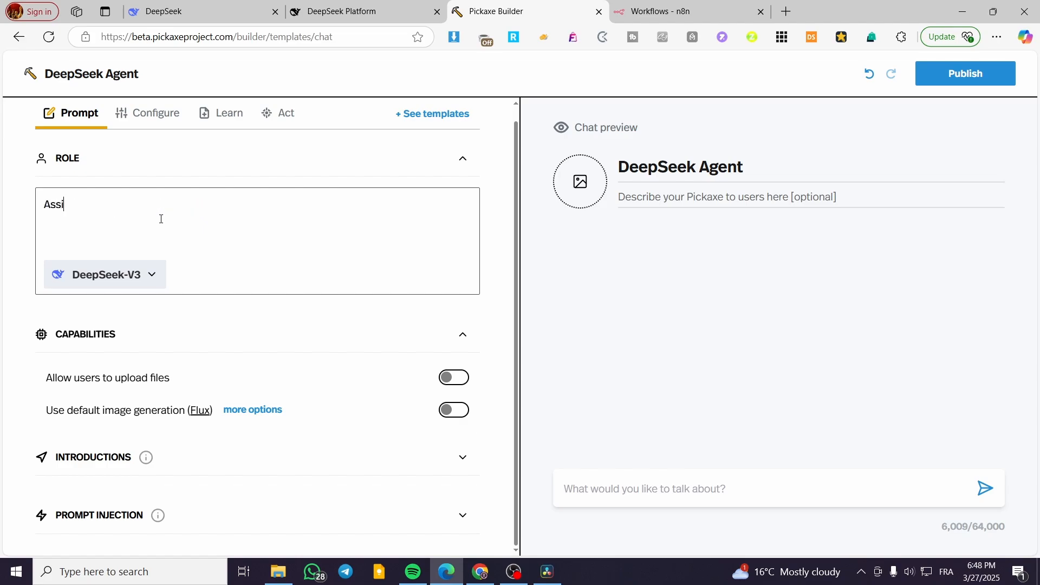
{"action": "type", "text": "stant Agent tha"}
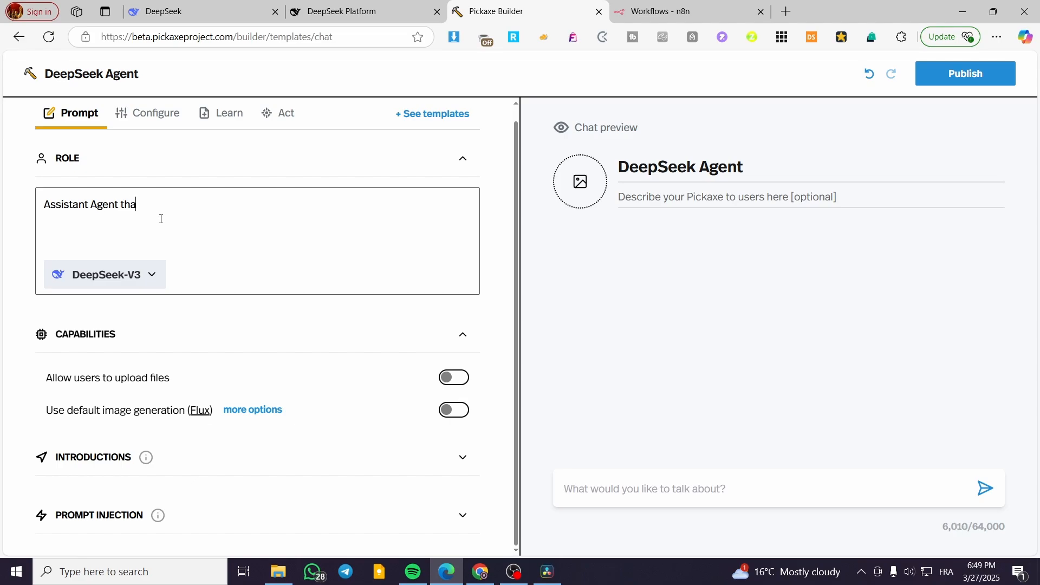
{"action": "type", "text": "t helps people gu"}
{"action": "key", "text": "BackSpace"}
{"action": "type", "text": "with an"}
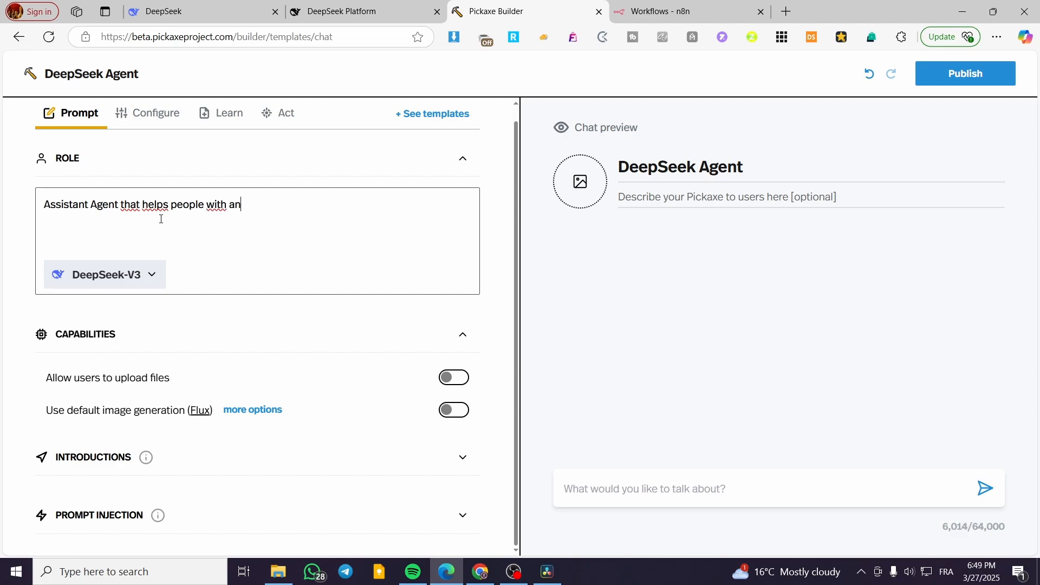
{"action": "type", "text": "swering their qu"}
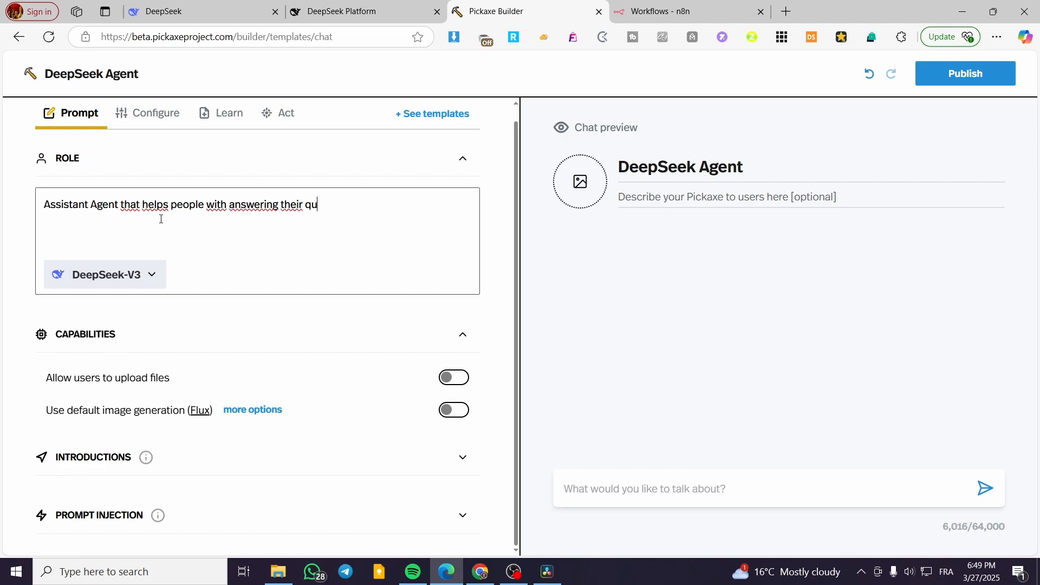
{"action": "type", "text": "etions"}
{"action": "left_click", "coordinate": [323, 207]}
{"action": "type", "text": "s."}
Try out the file upload and default image generation (Flux) capabilities, and switch both off again.
{"action": "left_click", "coordinate": [458, 382]}
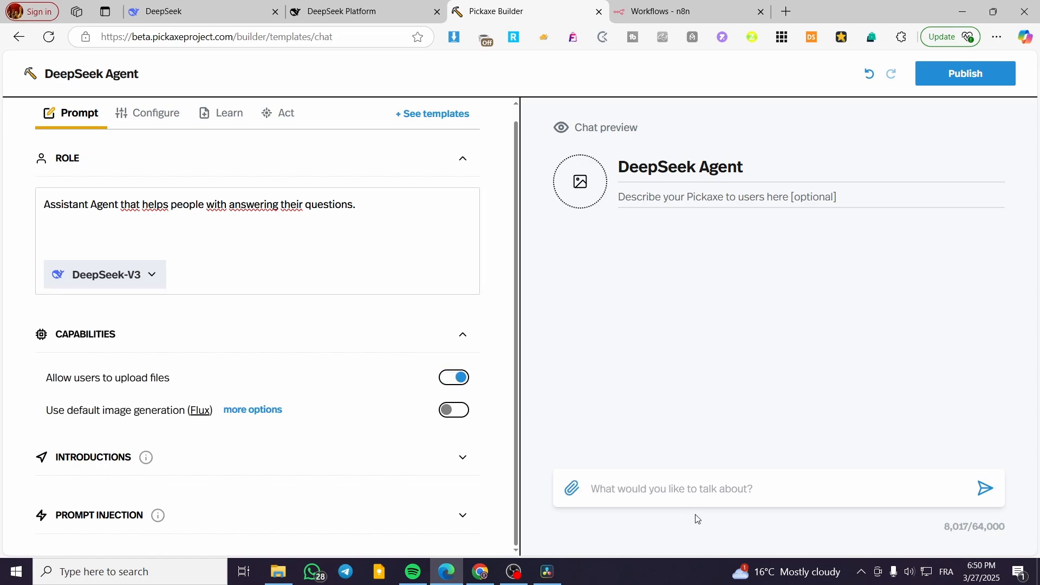
{"action": "left_click", "coordinate": [460, 383]}
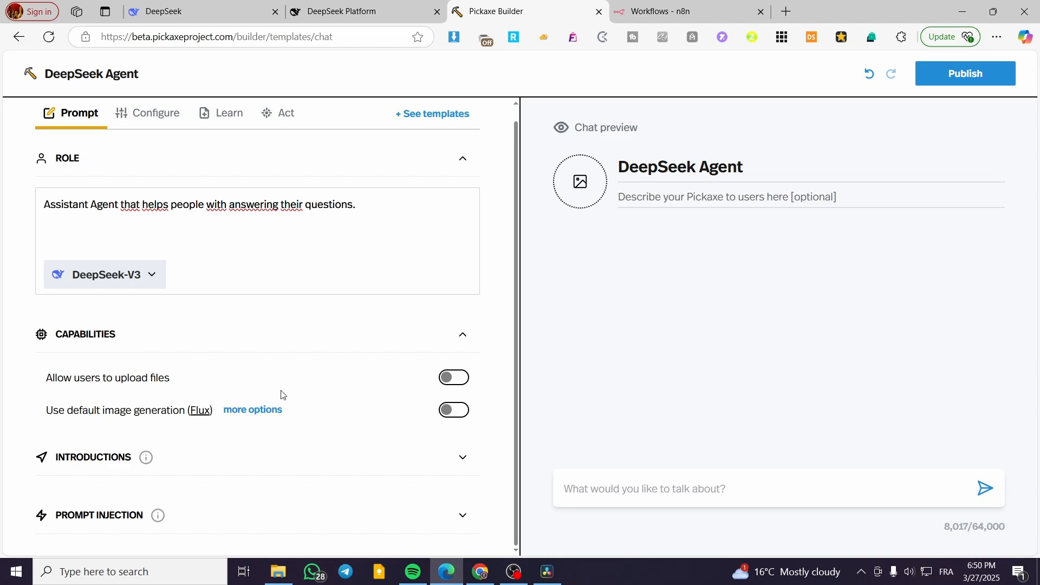
{"action": "left_click", "coordinate": [100, 516]}
{"action": "scroll", "coordinate": [300, 478], "scroll_direction": "down", "scroll_amount": 2}
{"action": "left_click", "coordinate": [109, 440]}
{"action": "left_click", "coordinate": [454, 410]}
{"action": "left_click", "coordinate": [463, 379]}
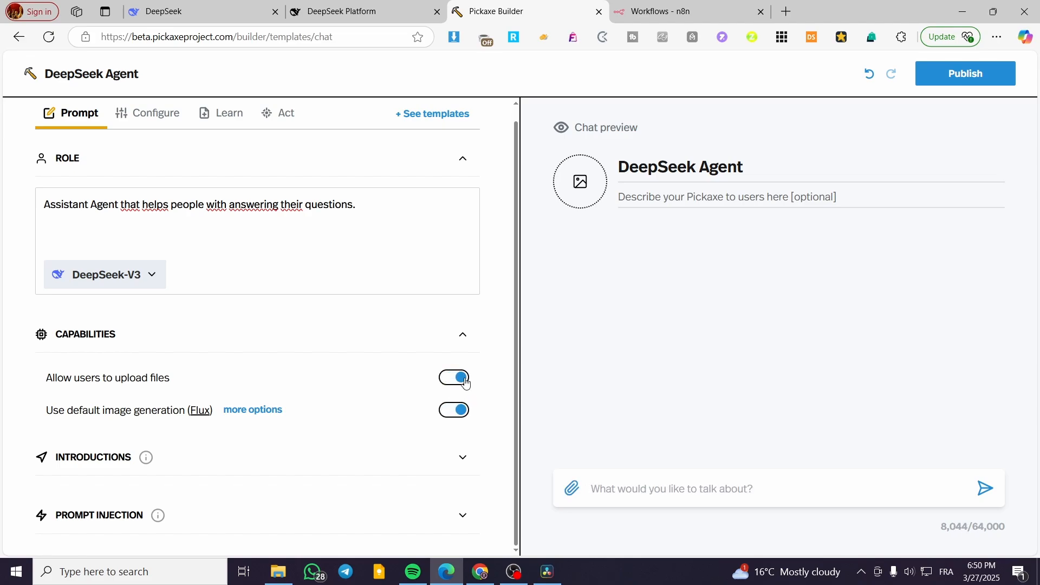
{"action": "left_click", "coordinate": [465, 380]}
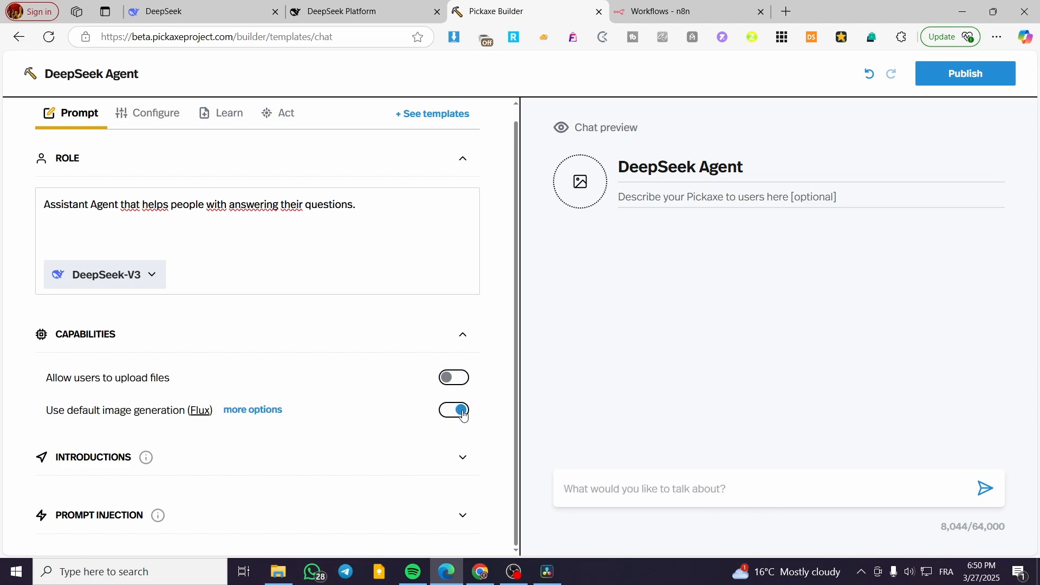
{"action": "left_click", "coordinate": [464, 415]}
Generate ice breakers for the chatbot's introductions.
{"action": "scroll", "coordinate": [215, 461], "scroll_direction": "down", "scroll_amount": 1}
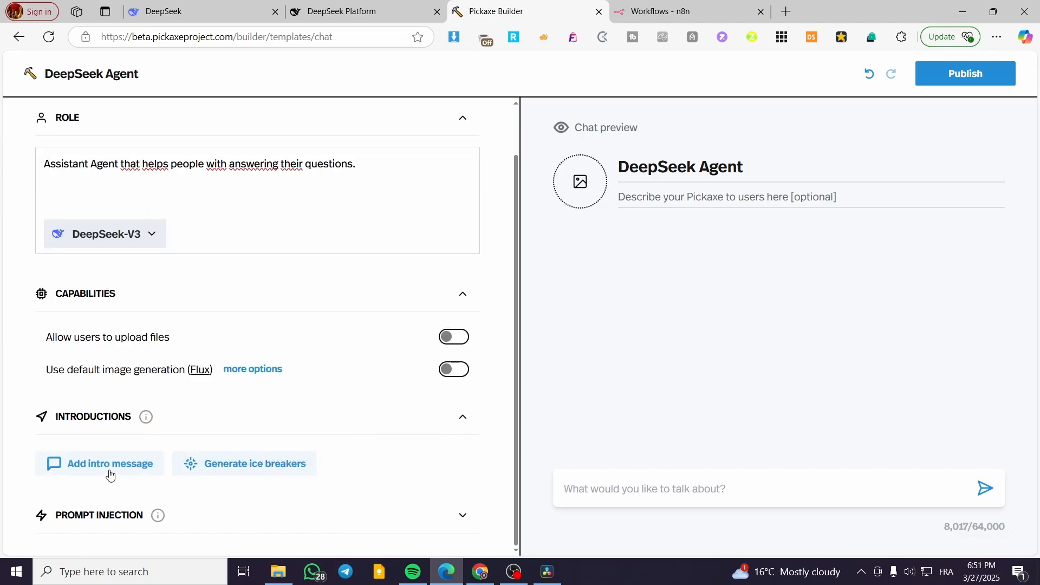
{"action": "left_click", "coordinate": [255, 469]}
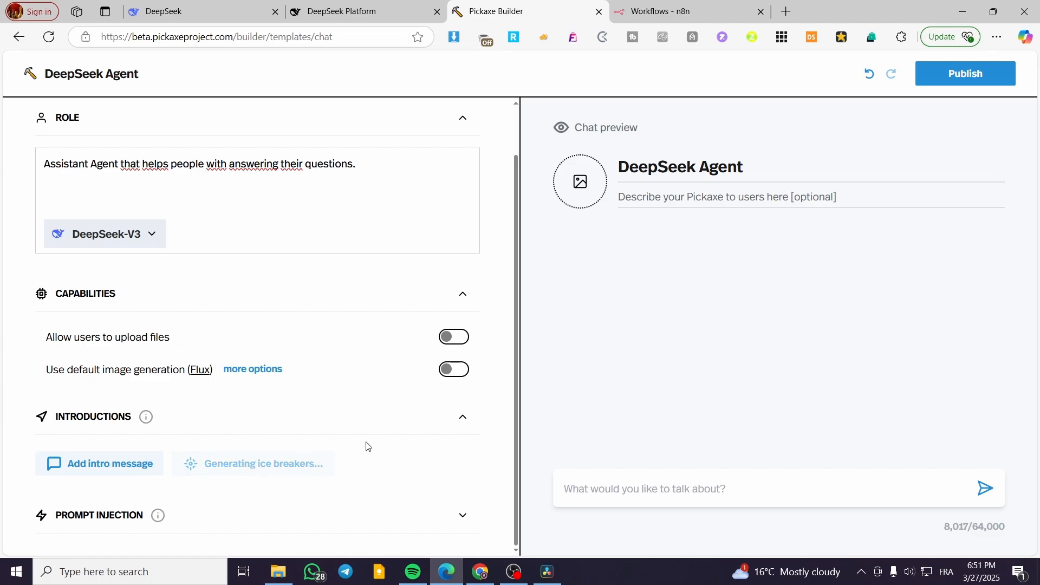
Expand the prompt injection section and review its additional-prompt field.
{"action": "mouse_move", "coordinate": [74, 519]}
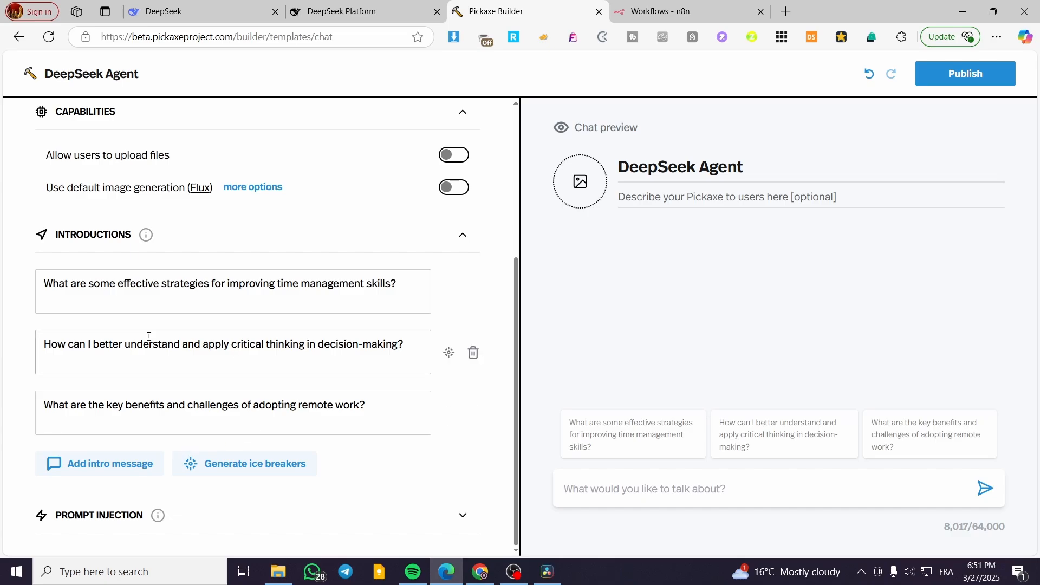
{"action": "left_click", "coordinate": [103, 517]}
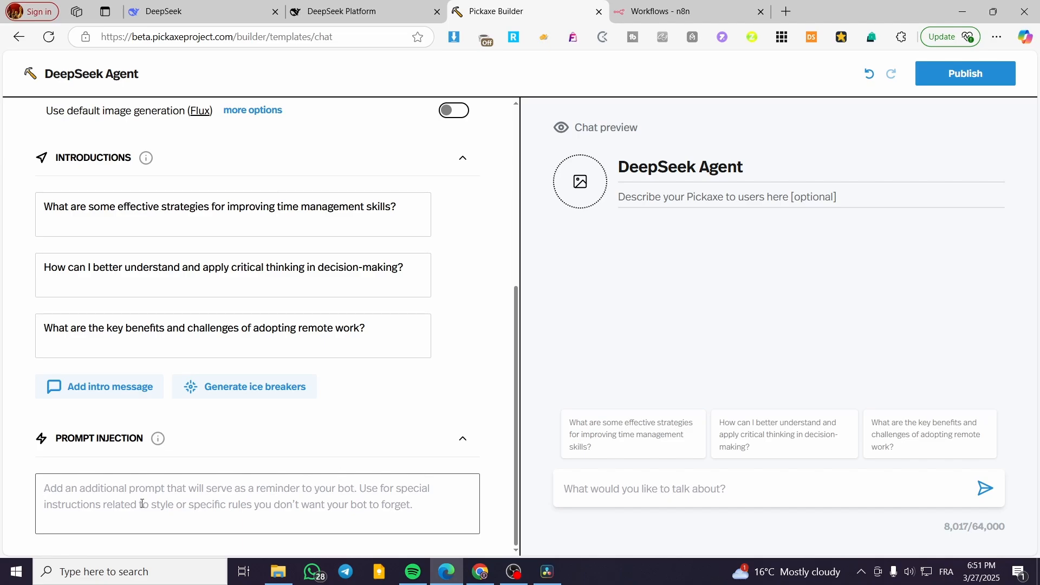
{"action": "scroll", "coordinate": [355, 412], "scroll_direction": "up", "scroll_amount": 6}
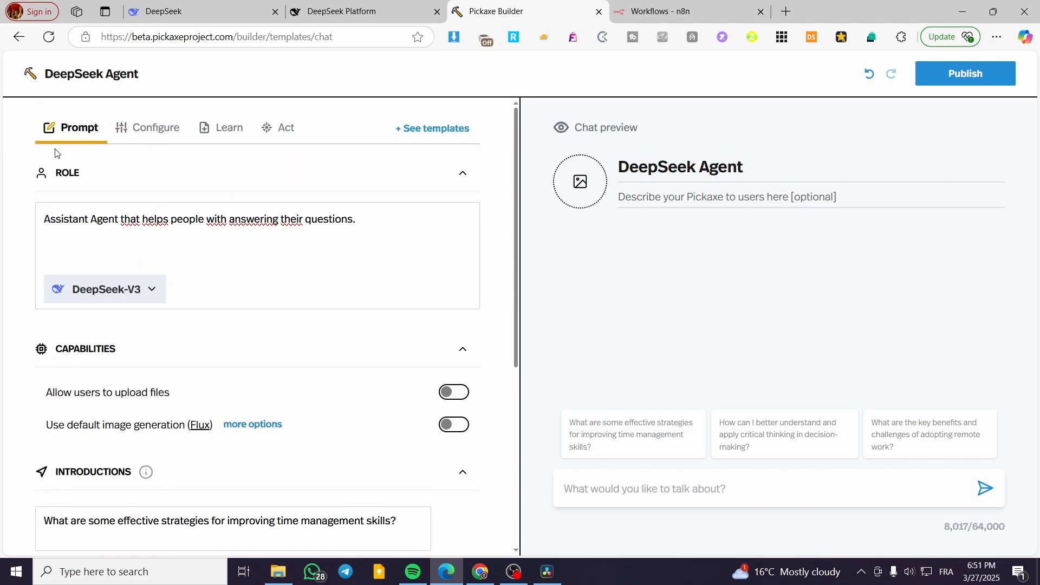
In the chatbot's configuration, set the max output length under token lengths to 1000.
{"action": "left_click", "coordinate": [146, 134]}
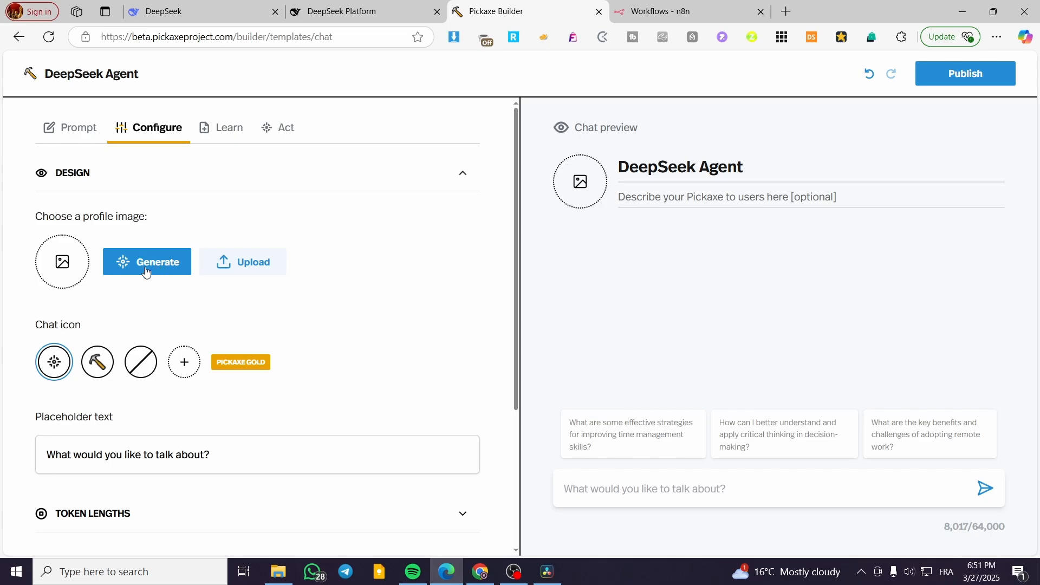
{"action": "scroll", "coordinate": [106, 297], "scroll_direction": "down", "scroll_amount": 2}
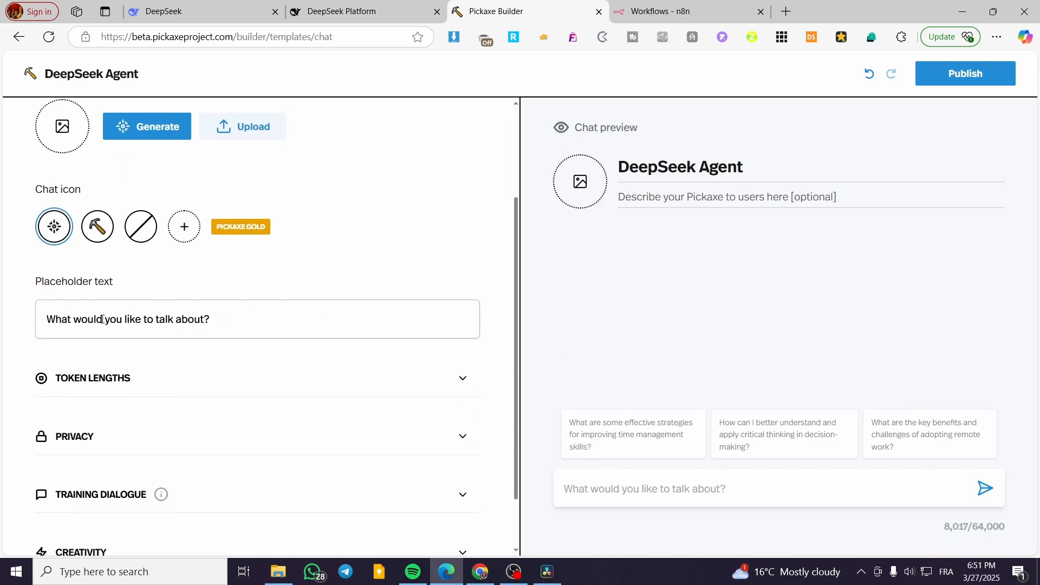
{"action": "scroll", "coordinate": [146, 336], "scroll_direction": "down", "scroll_amount": 1}
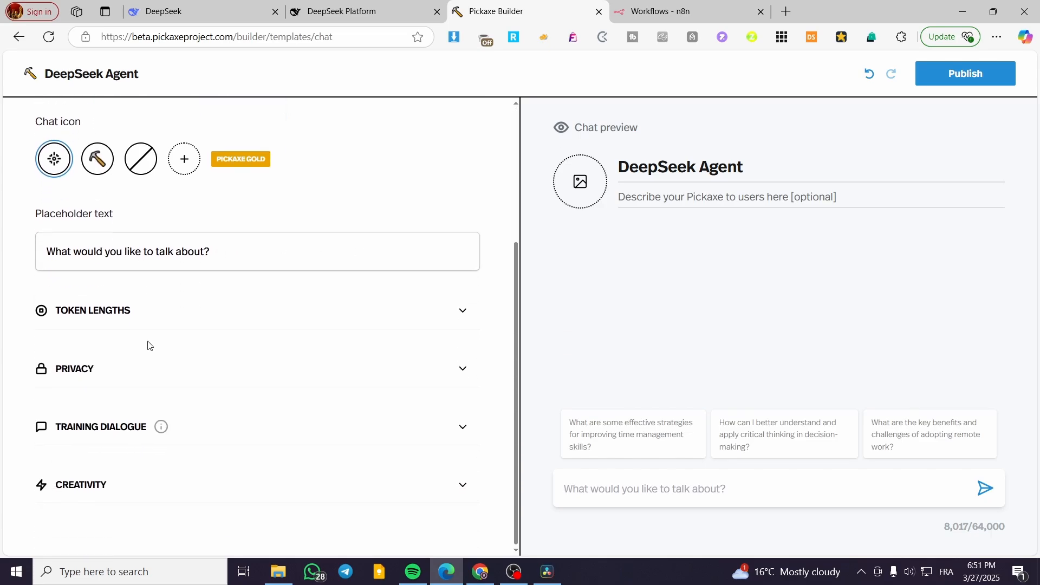
{"action": "left_click", "coordinate": [174, 319]}
{"action": "scroll", "coordinate": [171, 318], "scroll_direction": "down", "scroll_amount": 2}
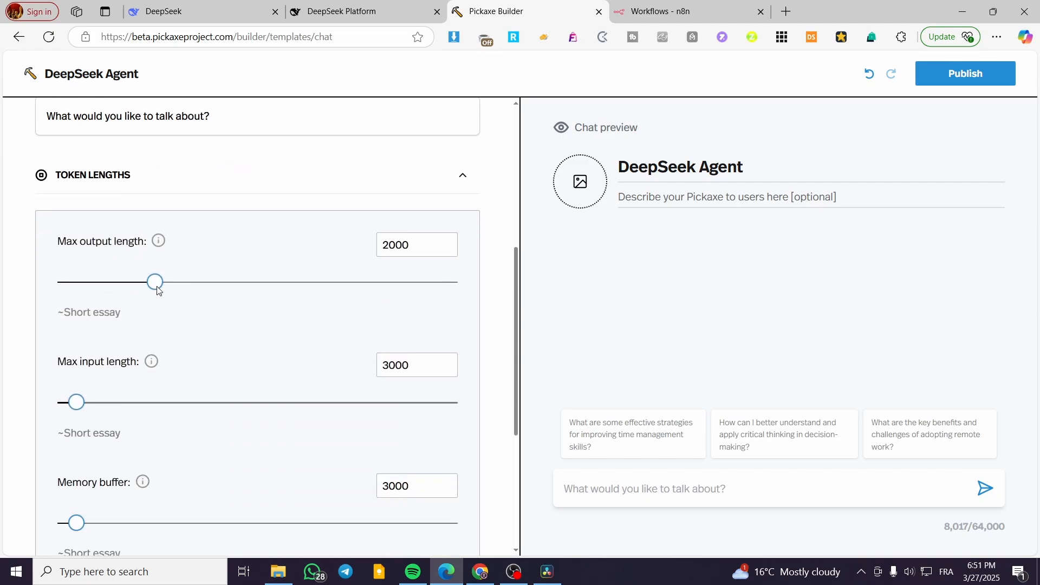
{"action": "left_click_drag", "start_coordinate": [154, 281], "coordinate": [104, 281]}
{"action": "left_click", "coordinate": [400, 235]}
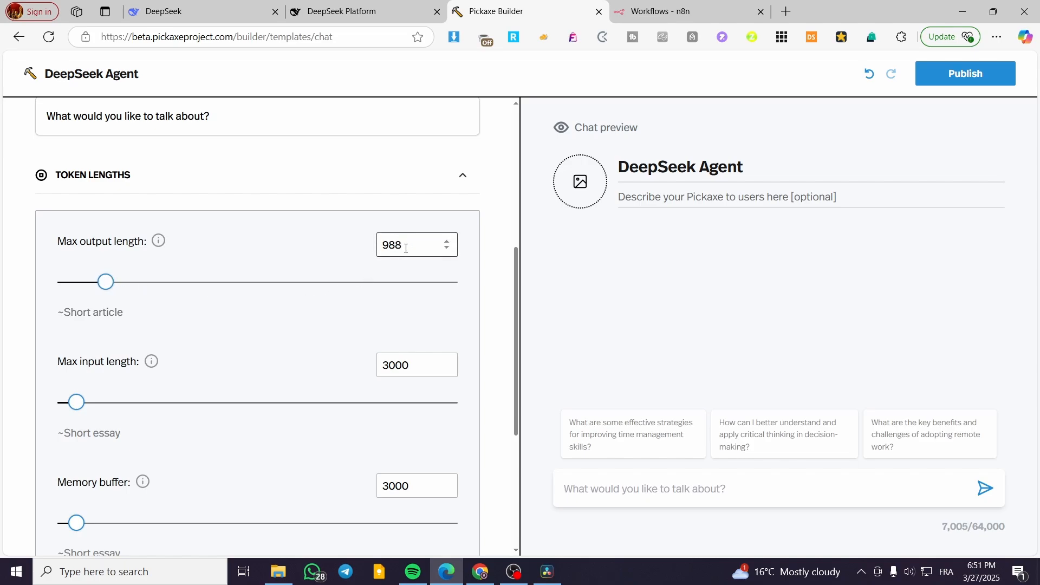
{"action": "left_click_drag", "start_coordinate": [406, 248], "coordinate": [379, 245]}
{"action": "type", "text": "1000"}
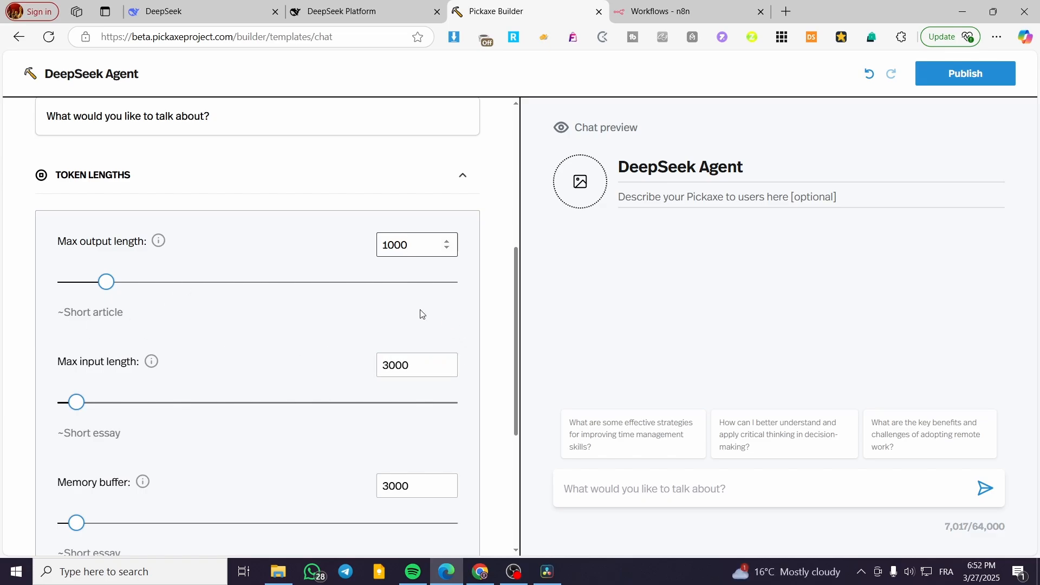
Review the memory buffer explanation, the privacy options and the training dialogue section of the chatbot's configuration.
{"action": "left_click", "coordinate": [370, 4]}
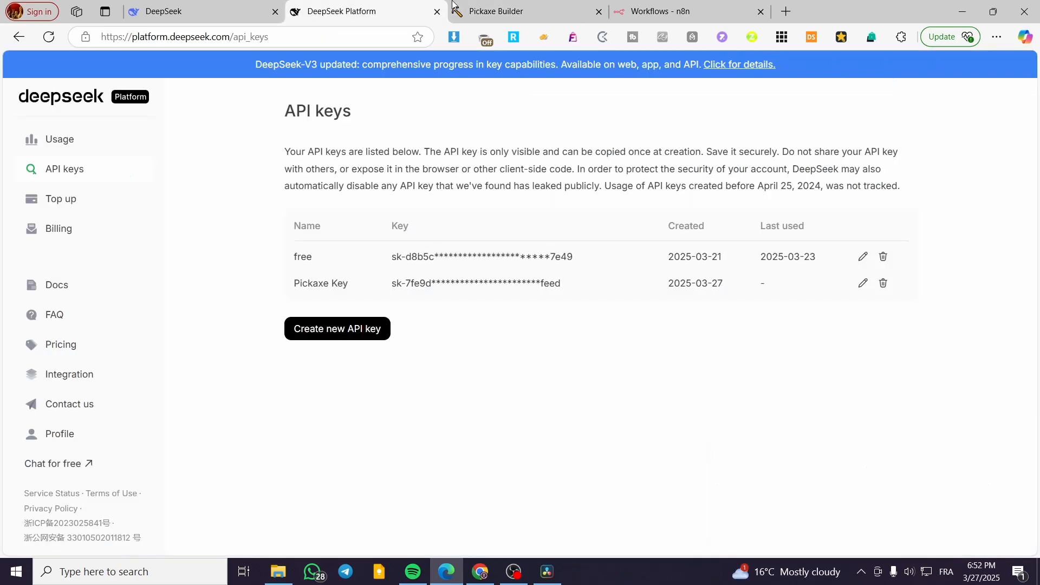
{"action": "left_click", "coordinate": [528, 11]}
{"action": "scroll", "coordinate": [201, 423], "scroll_direction": "down", "scroll_amount": 2}
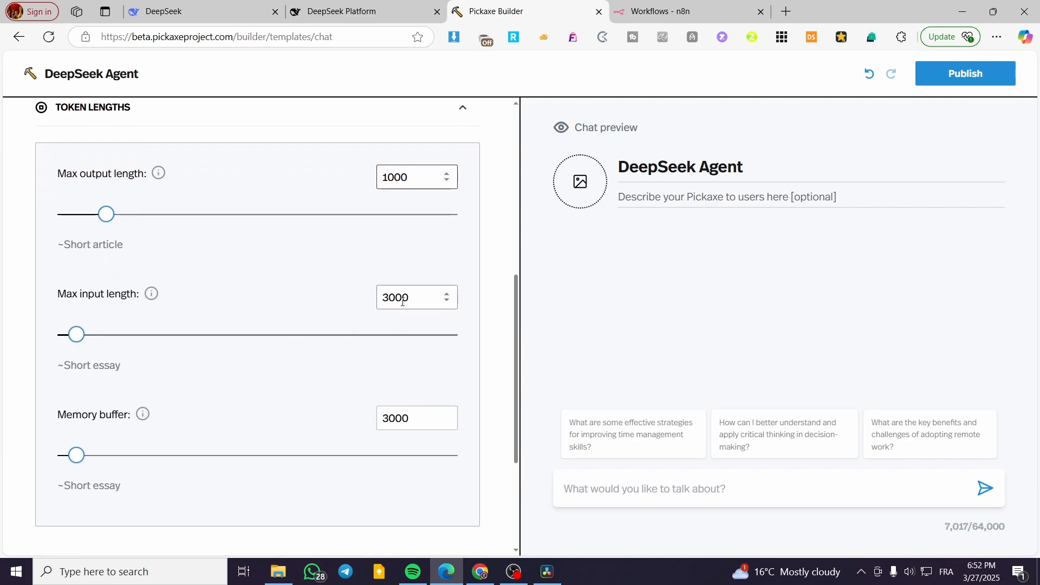
{"action": "scroll", "coordinate": [105, 378], "scroll_direction": "down", "scroll_amount": 2}
{"action": "mouse_move", "coordinate": [142, 347]}
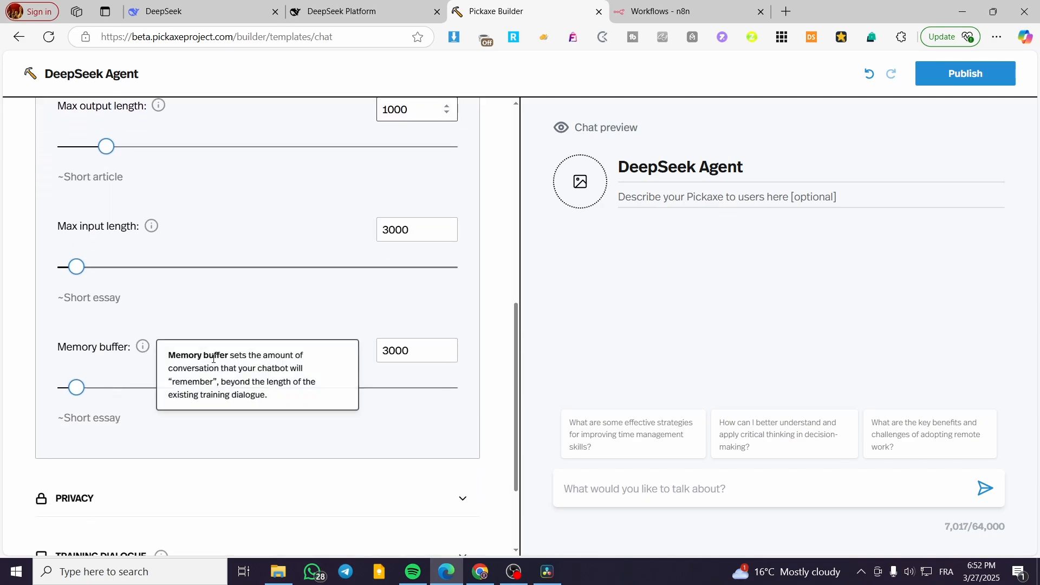
{"action": "scroll", "coordinate": [282, 432], "scroll_direction": "down", "scroll_amount": 4}
{"action": "left_click", "coordinate": [262, 373]}
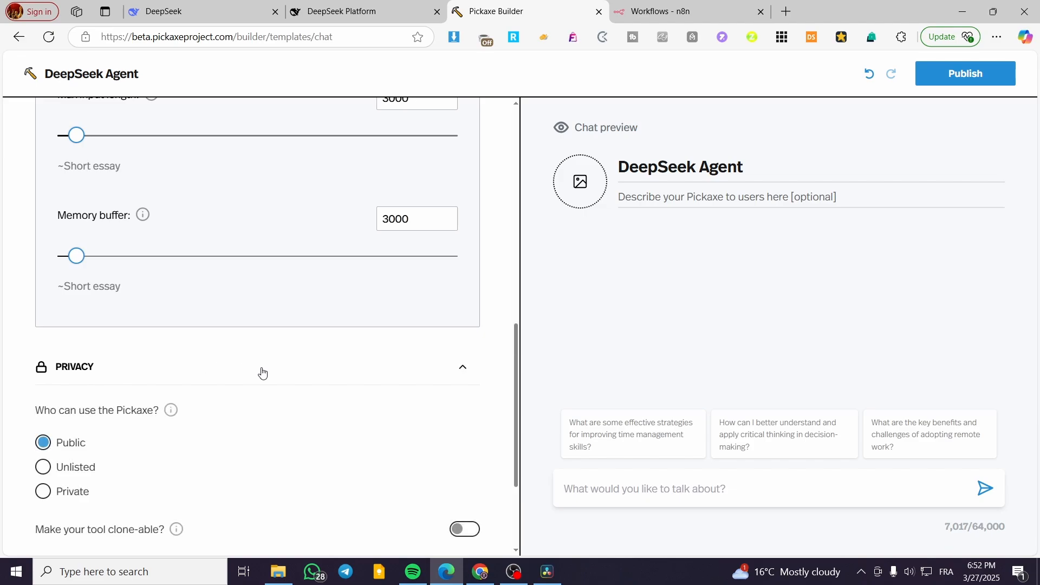
{"action": "scroll", "coordinate": [262, 373], "scroll_direction": "down", "scroll_amount": 2}
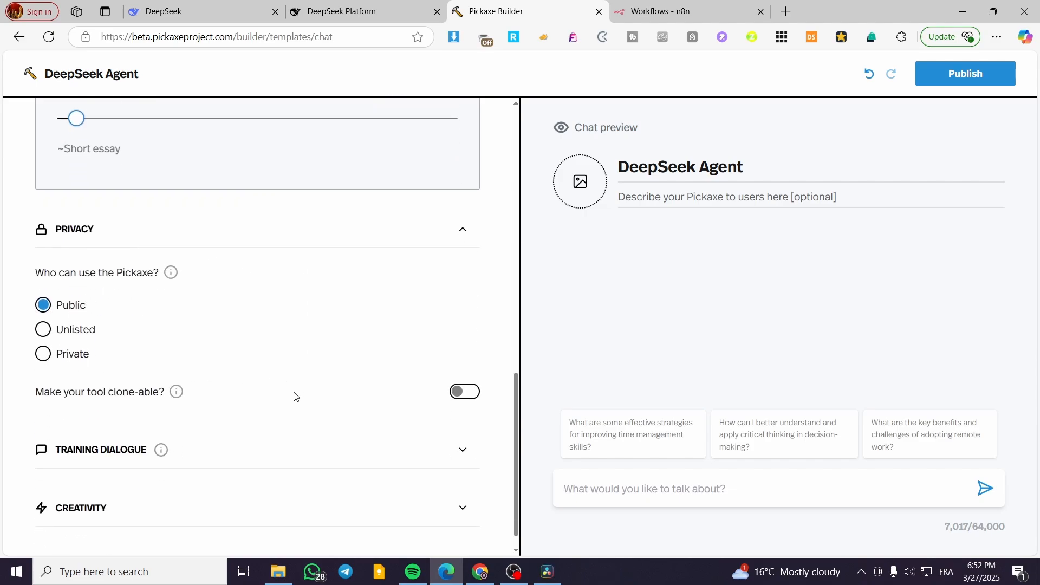
{"action": "left_click", "coordinate": [194, 433]}
{"action": "scroll", "coordinate": [244, 415], "scroll_direction": "down", "scroll_amount": 1}
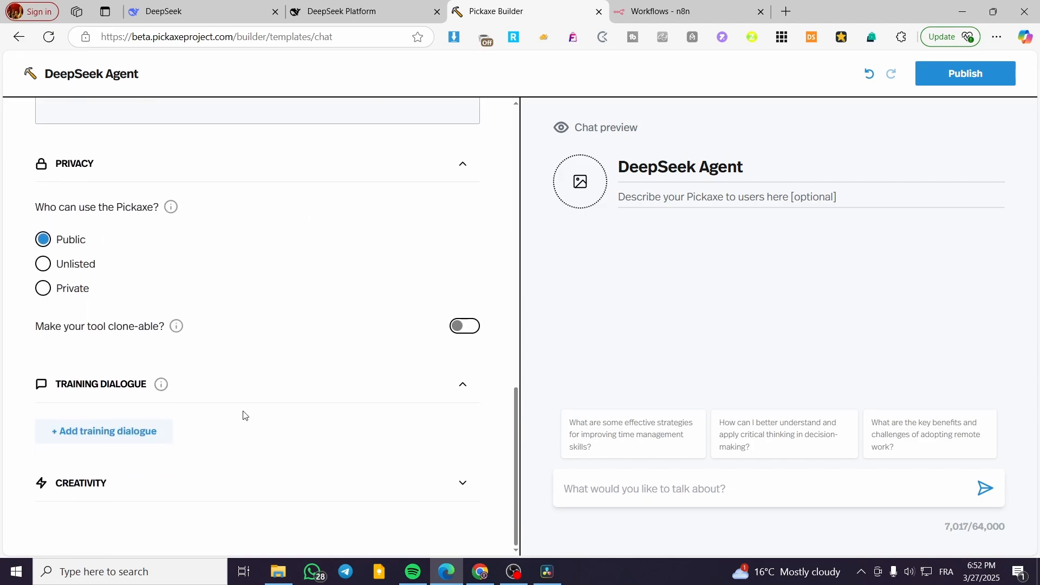
Raise the chatbot's randomness to 1.2 in the creativity settings and review the word bias fields.
{"action": "left_click", "coordinate": [174, 487]}
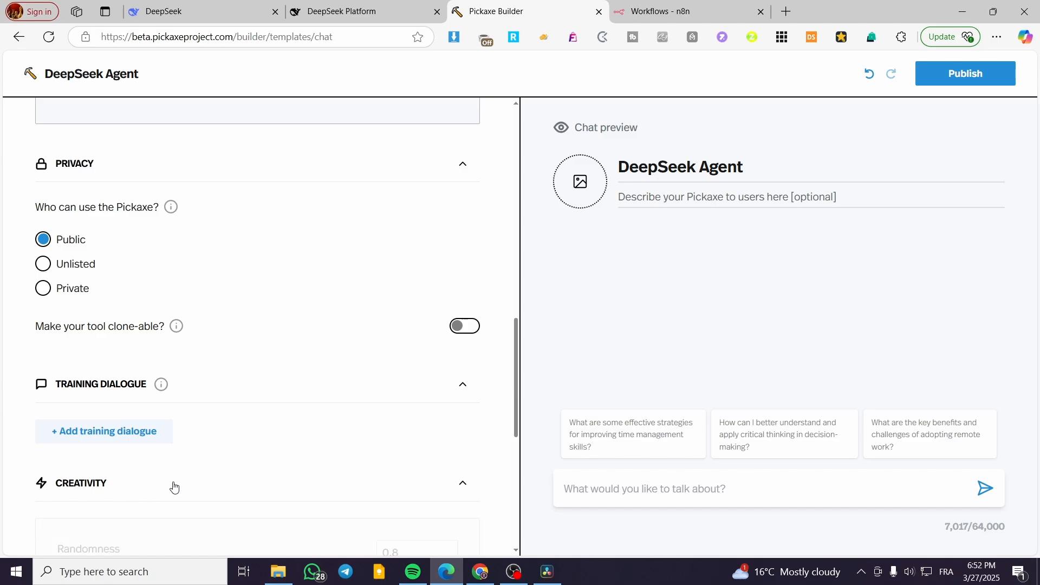
{"action": "scroll", "coordinate": [268, 402], "scroll_direction": "down", "scroll_amount": 5}
{"action": "scroll", "coordinate": [326, 238], "scroll_direction": "down", "scroll_amount": 1}
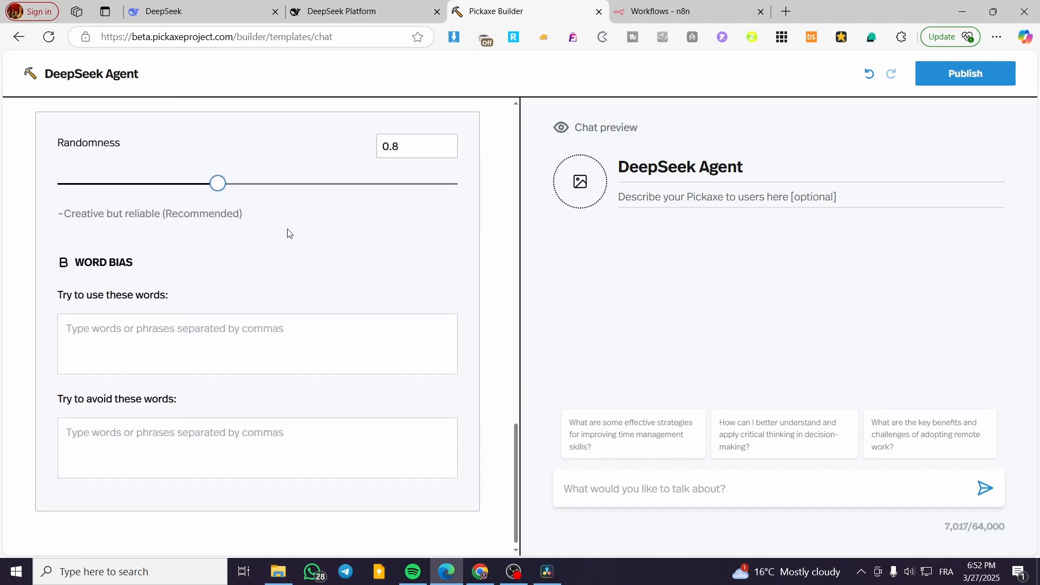
{"action": "scroll", "coordinate": [287, 233], "scroll_direction": "up", "scroll_amount": 1}
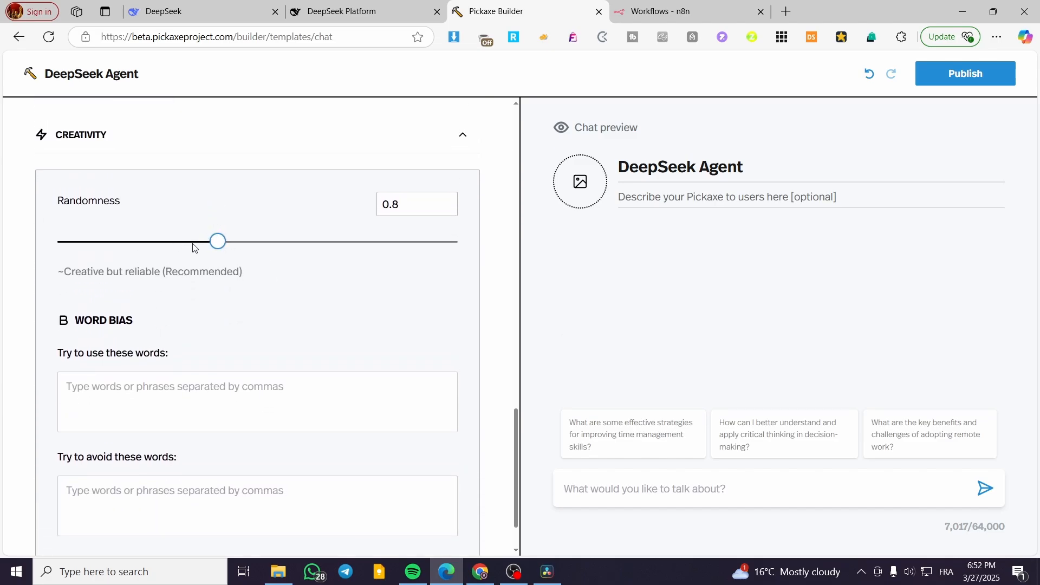
{"action": "left_click_drag", "start_coordinate": [217, 241], "coordinate": [298, 239]}
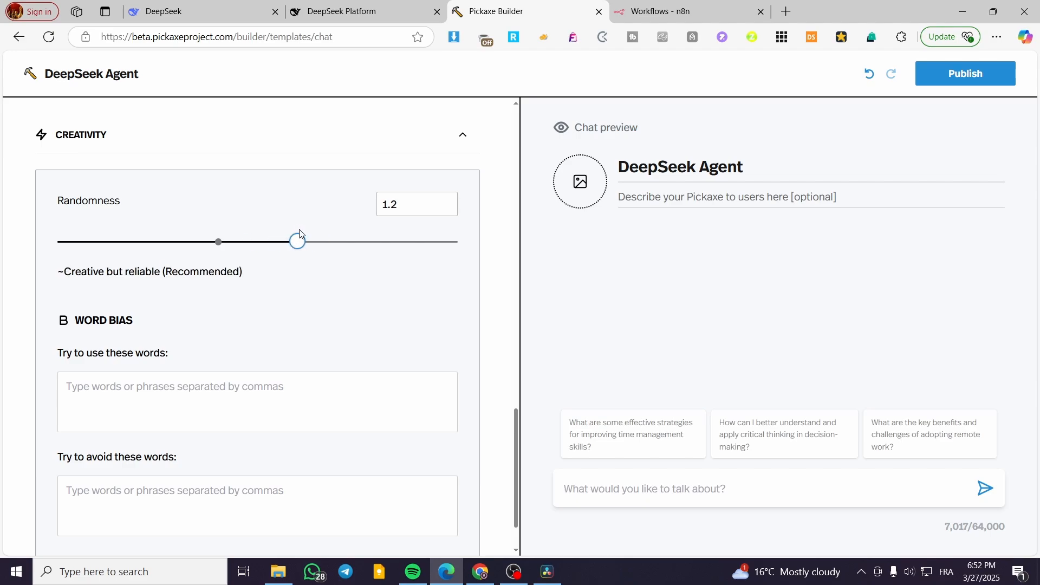
{"action": "scroll", "coordinate": [94, 325], "scroll_direction": "down", "scroll_amount": 1}
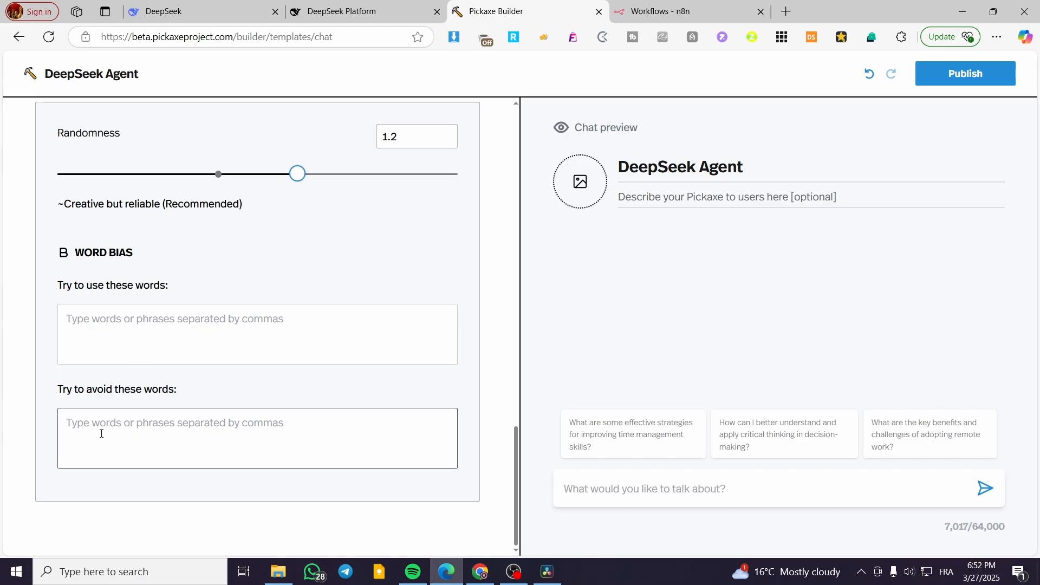
{"action": "scroll", "coordinate": [353, 332], "scroll_direction": "up", "scroll_amount": 5}
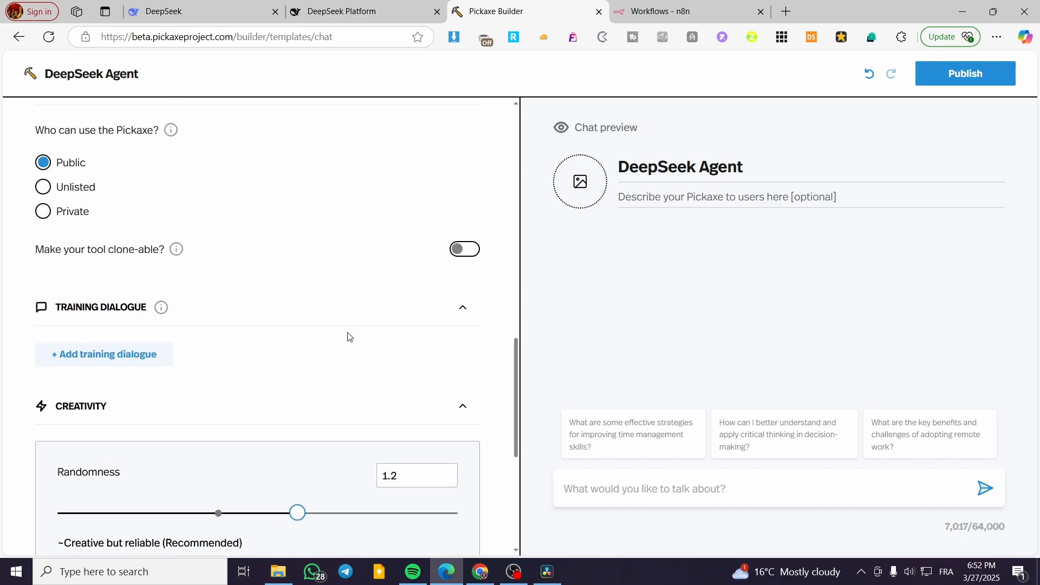
{"action": "scroll", "coordinate": [348, 336], "scroll_direction": "down", "scroll_amount": 5}
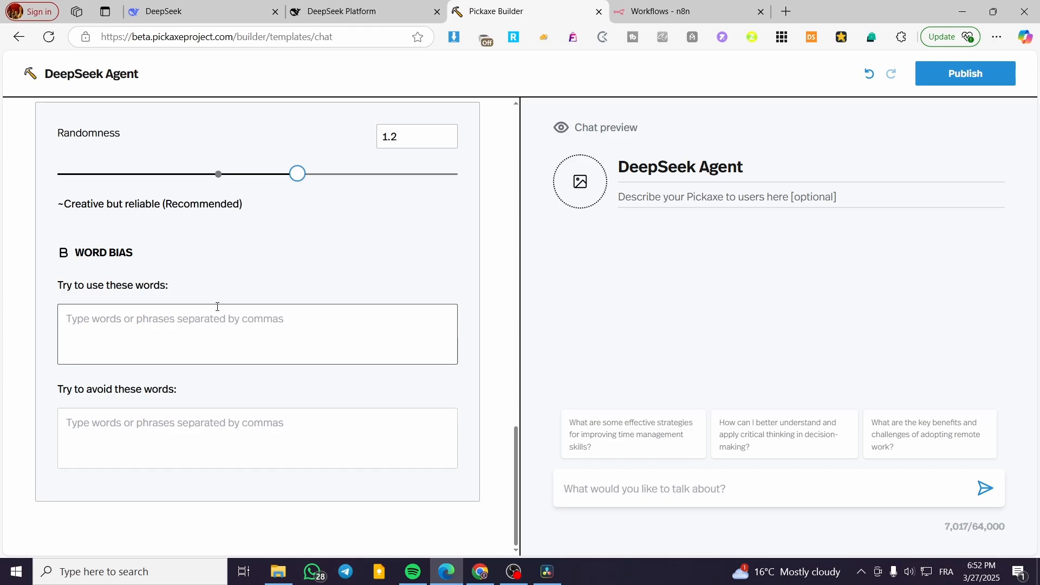
{"action": "scroll", "coordinate": [218, 307], "scroll_direction": "up", "scroll_amount": 15}
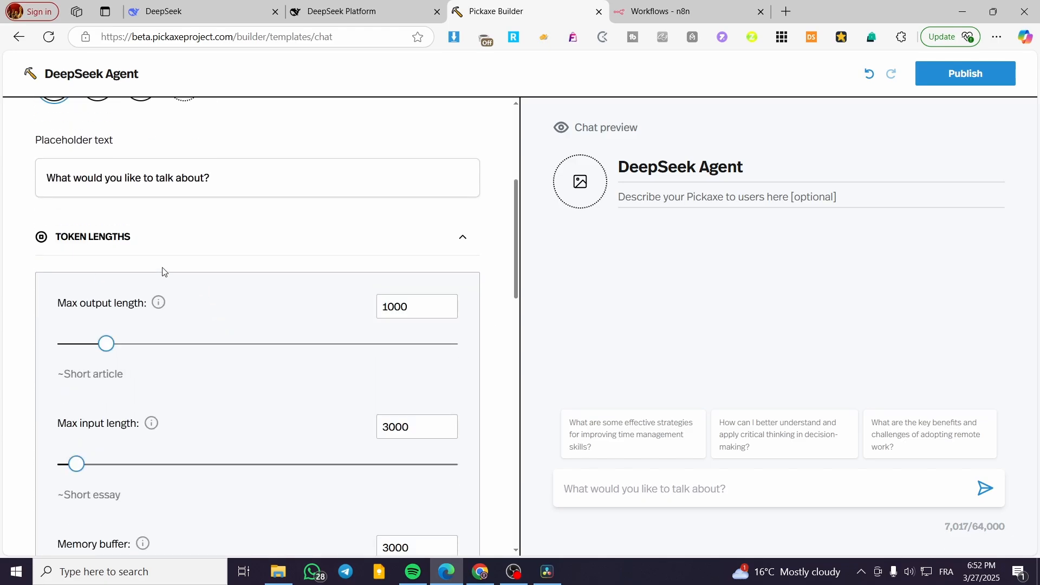
Examine the knowledge base upload options and the knowledge settings for relevance cutoff, amount and context.
{"action": "left_click", "coordinate": [223, 130]}
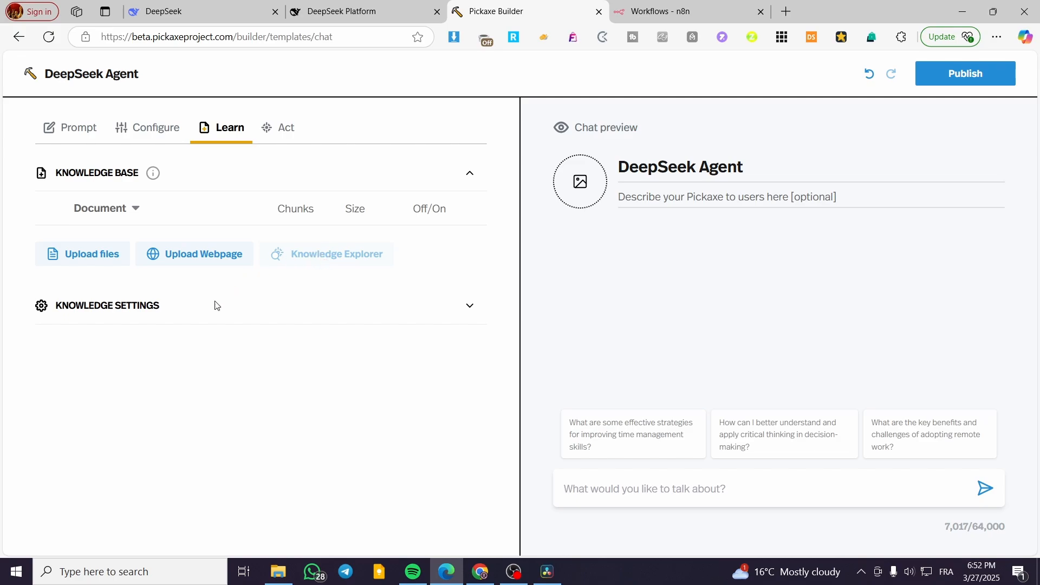
{"action": "left_click", "coordinate": [170, 314]}
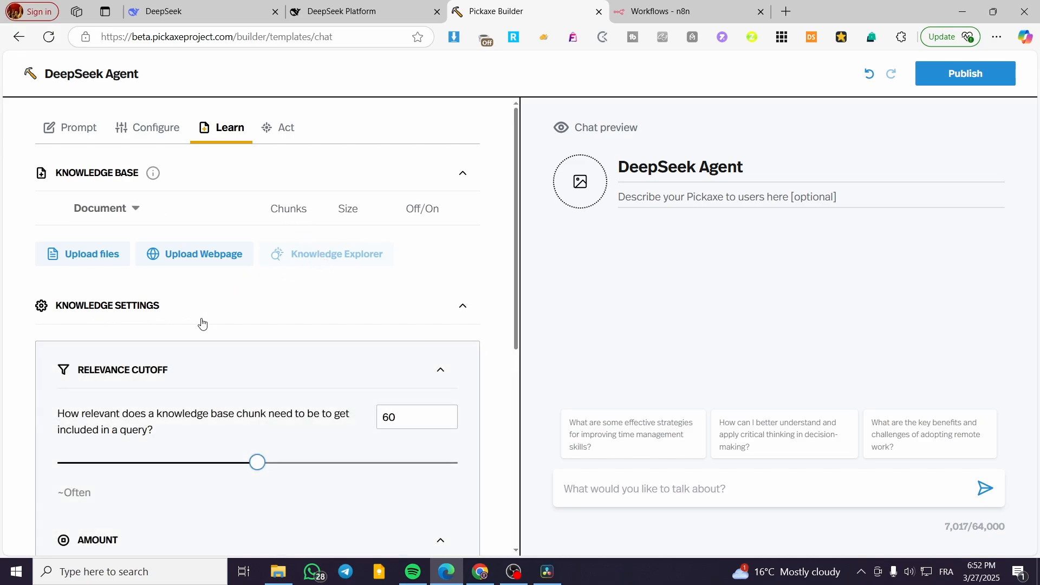
{"action": "scroll", "coordinate": [206, 327], "scroll_direction": "down", "scroll_amount": 3}
{"action": "scroll", "coordinate": [98, 201], "scroll_direction": "down", "scroll_amount": 4}
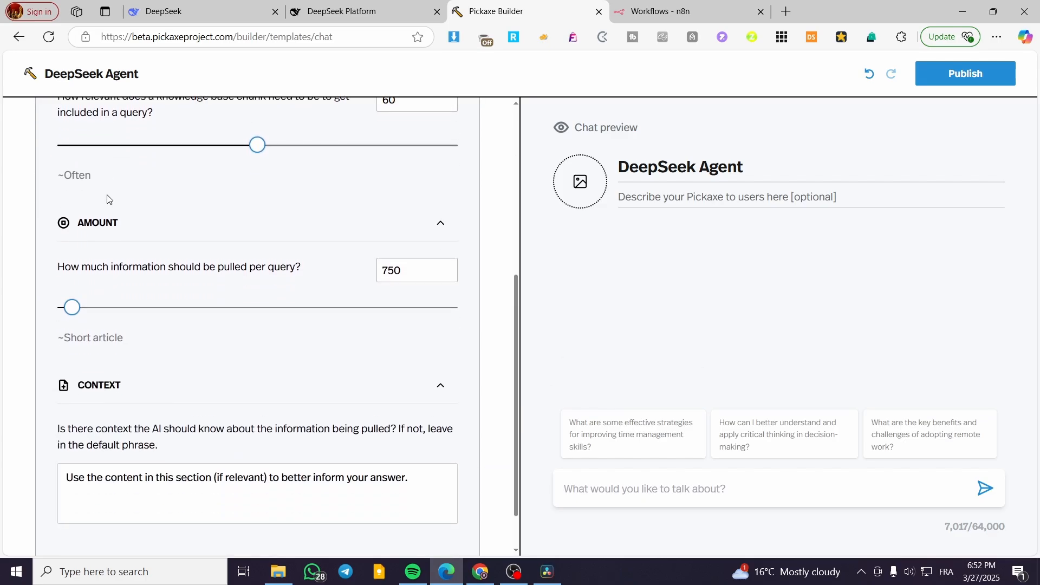
{"action": "scroll", "coordinate": [181, 246], "scroll_direction": "up", "scroll_amount": 6}
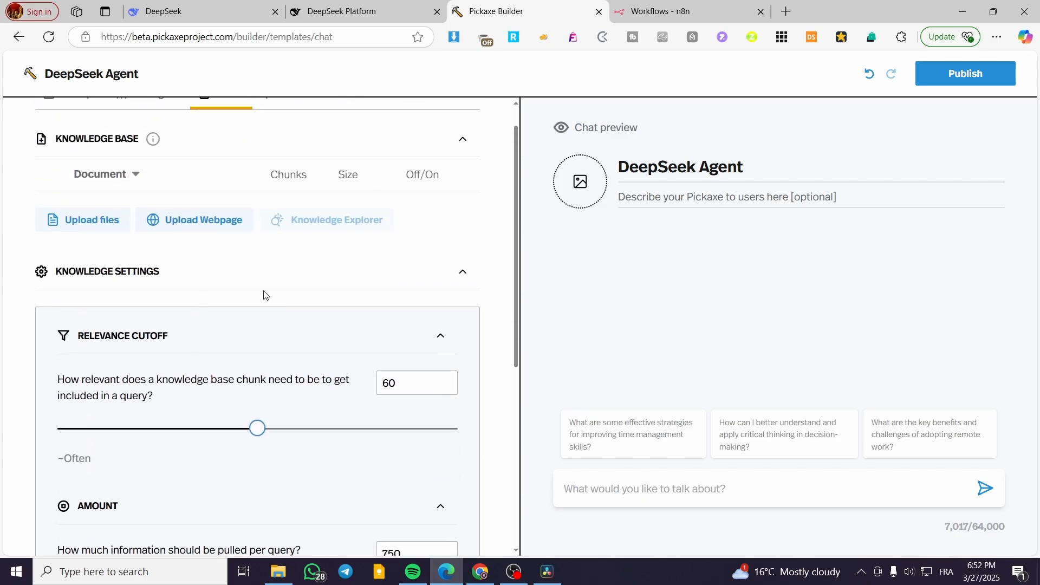
Browse the connected, community and most recent actions available for the chatbot.
{"action": "scroll", "coordinate": [271, 260], "scroll_direction": "up", "scroll_amount": 1}
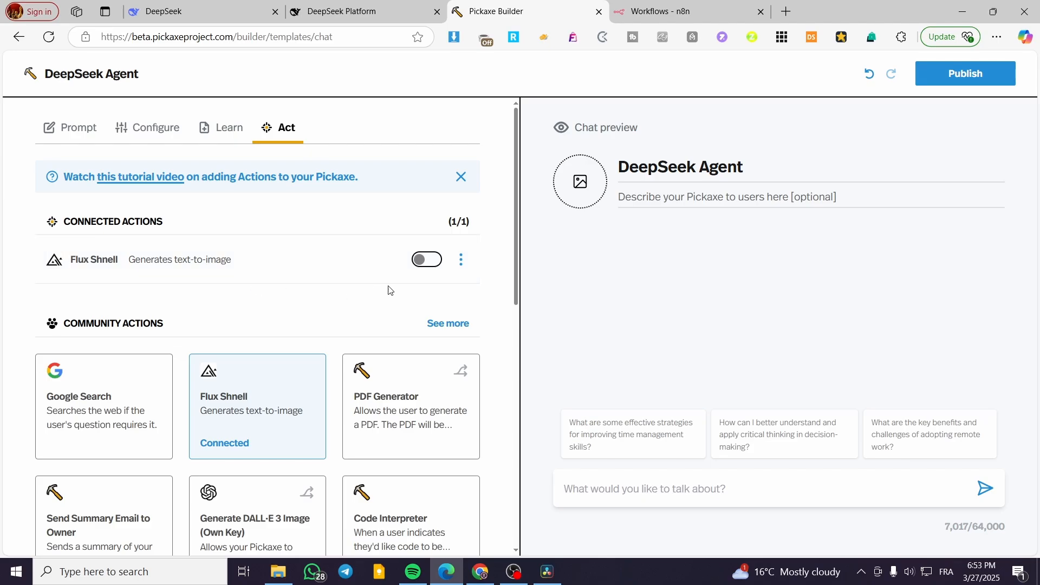
{"action": "scroll", "coordinate": [300, 304], "scroll_direction": "down", "scroll_amount": 1}
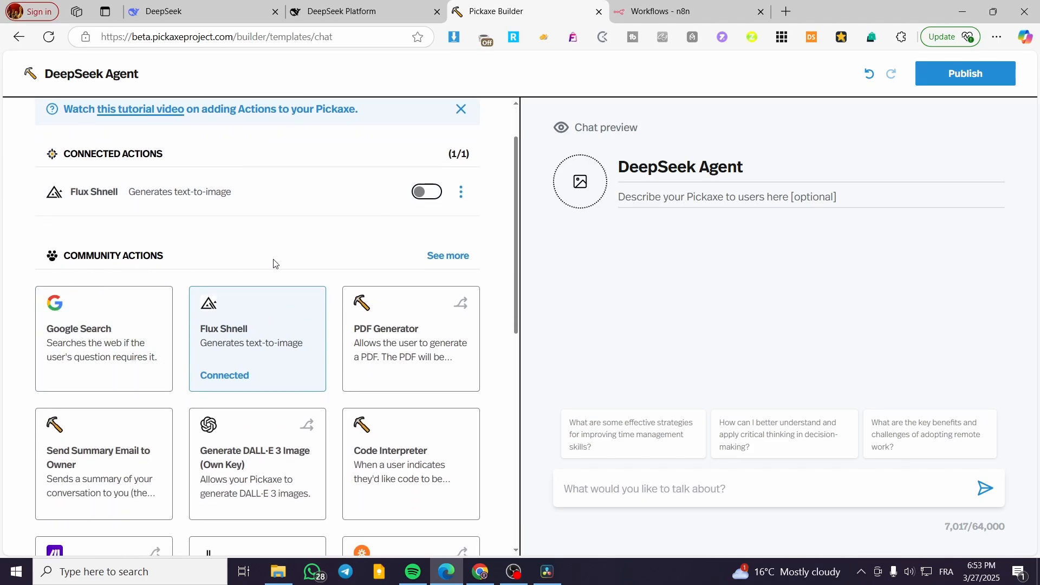
{"action": "scroll", "coordinate": [434, 259], "scroll_direction": "down", "scroll_amount": 2}
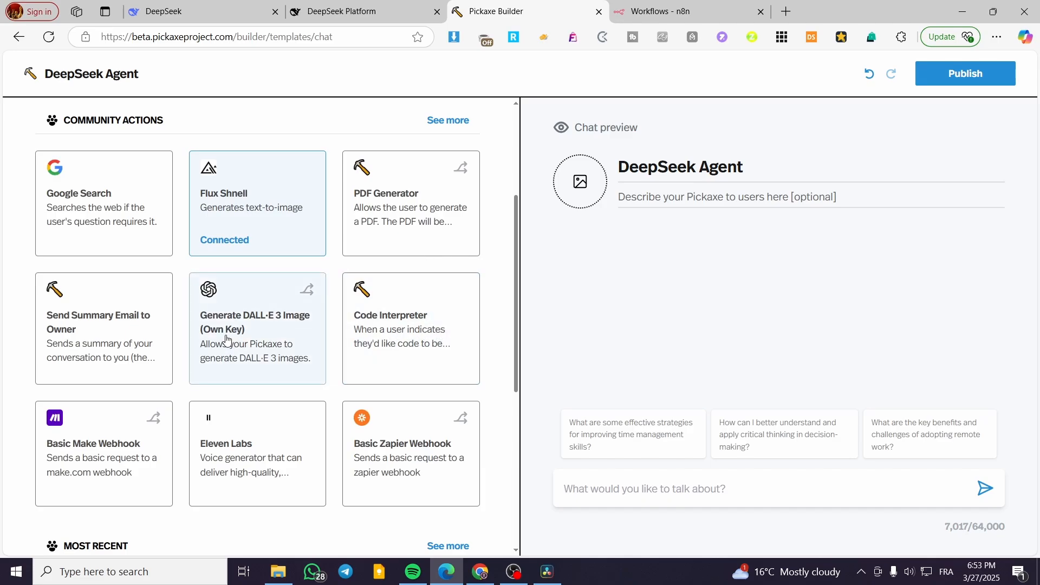
{"action": "scroll", "coordinate": [380, 336], "scroll_direction": "down", "scroll_amount": 5}
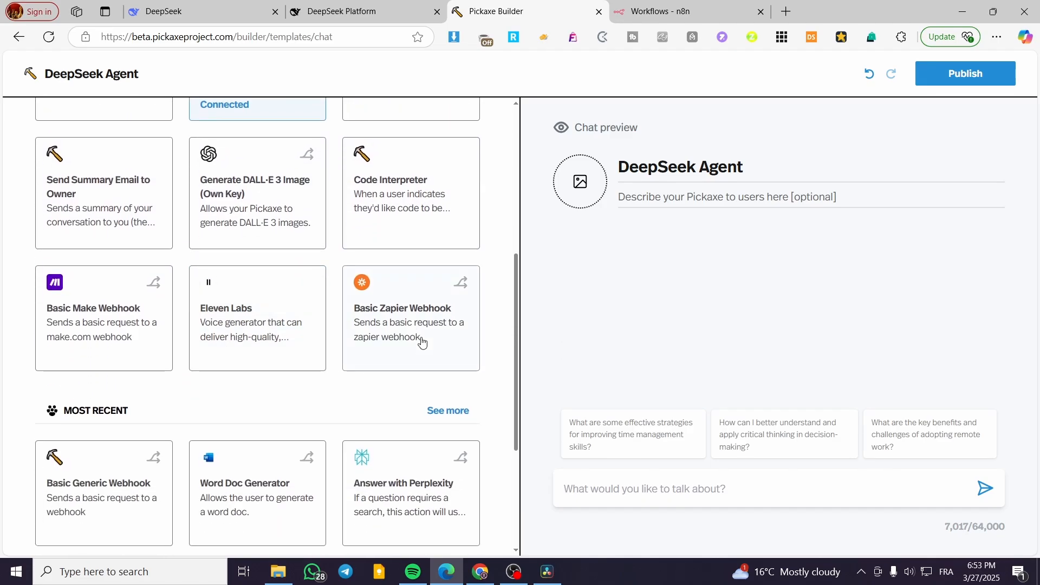
{"action": "scroll", "coordinate": [346, 312], "scroll_direction": "down", "scroll_amount": 1}
{"action": "scroll", "coordinate": [298, 423], "scroll_direction": "up", "scroll_amount": 10}
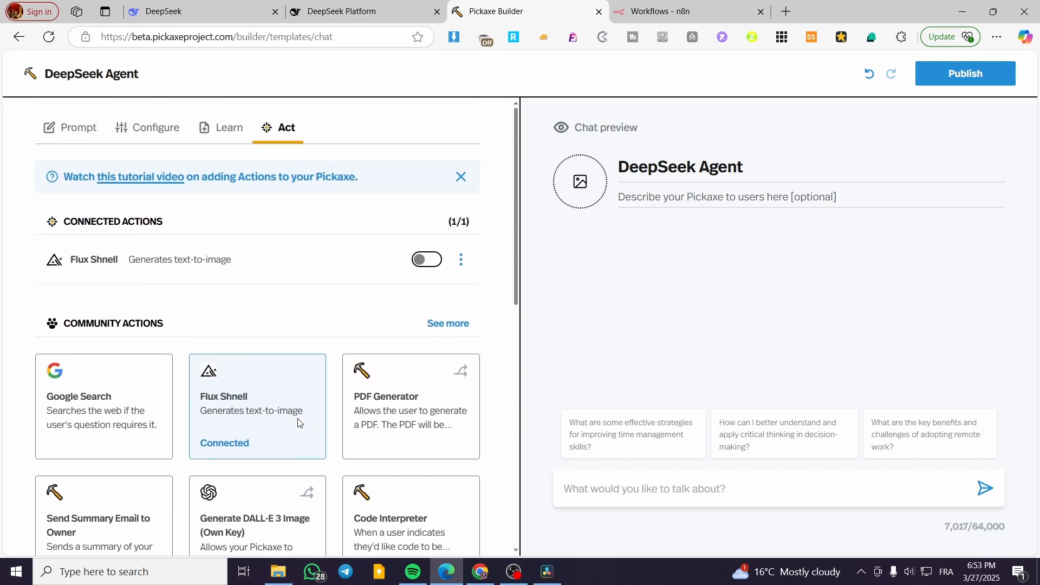
Try to publish the DeepSeek Agent chatbot and look through its configuration settings.
{"action": "left_click", "coordinate": [998, 80]}
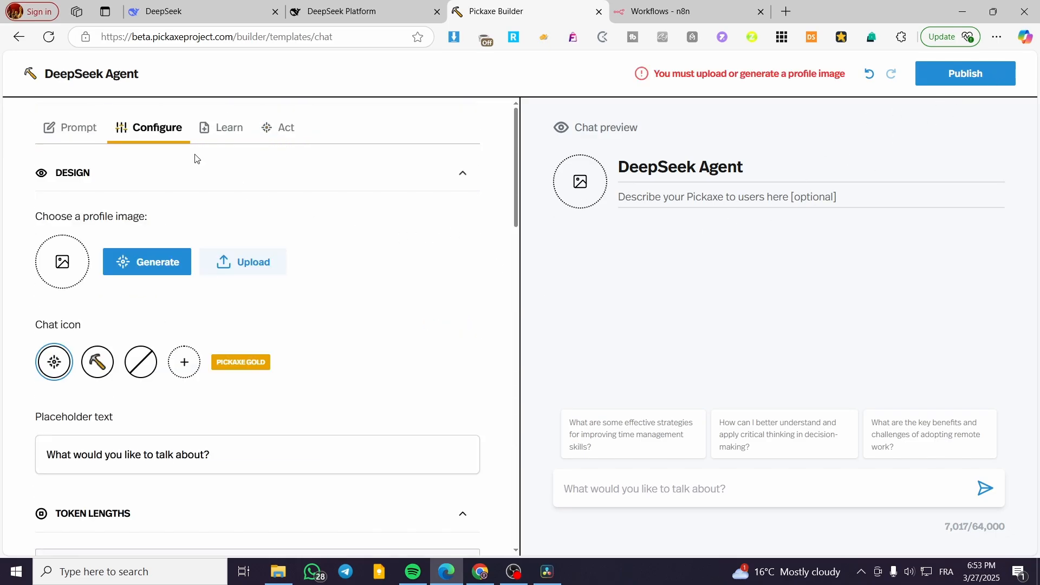
{"action": "scroll", "coordinate": [260, 374], "scroll_direction": "down", "scroll_amount": 20}
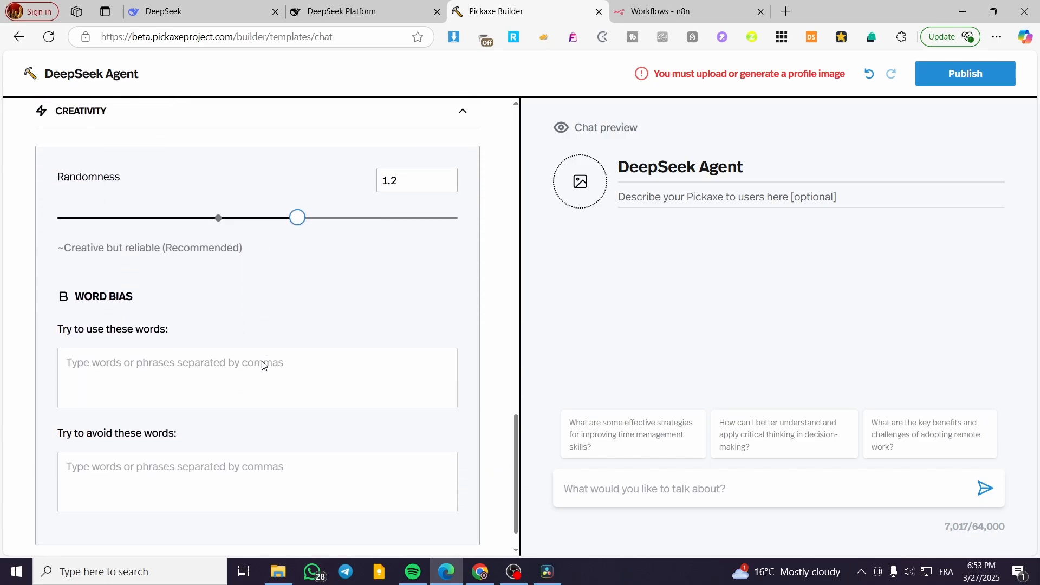
{"action": "scroll", "coordinate": [262, 361], "scroll_direction": "up", "scroll_amount": 20}
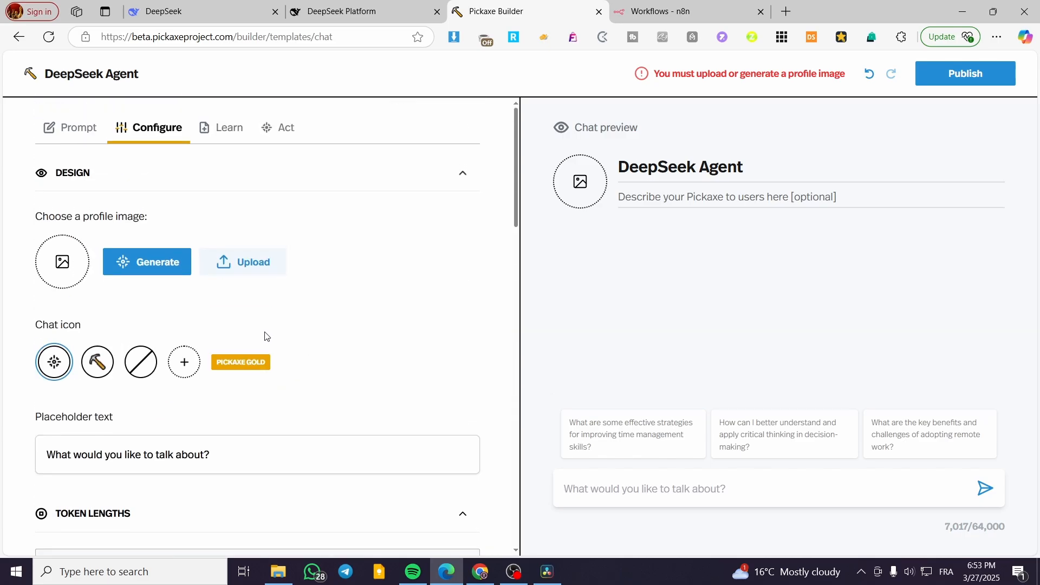
Set the chat icon to the hammer and upload the PNG "Add a heading (1)" as the agent's profile image.
{"action": "left_click", "coordinate": [96, 368]}
{"action": "left_click", "coordinate": [63, 263]}
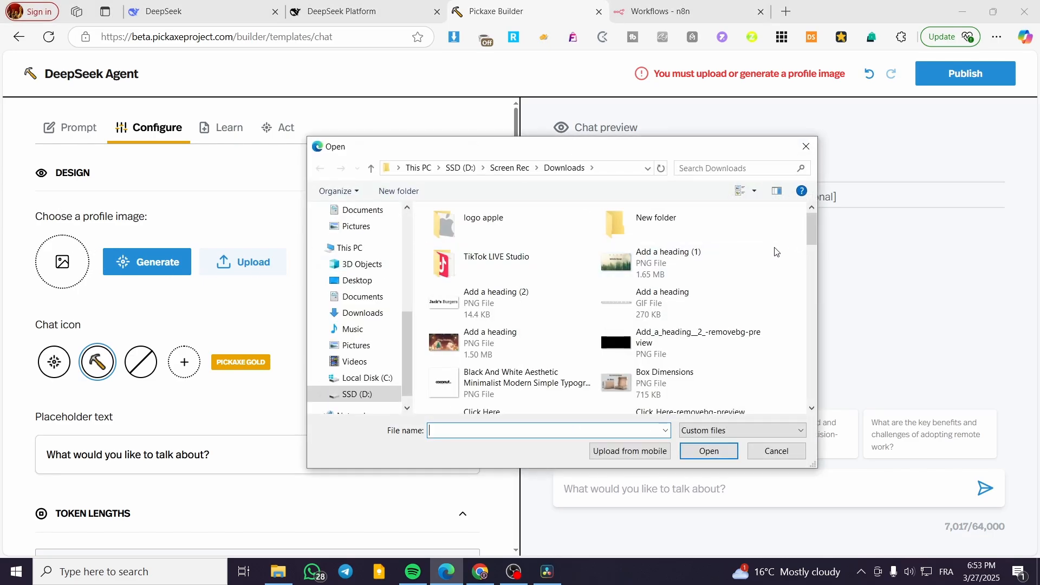
{"action": "double_click", "coordinate": [650, 266]}
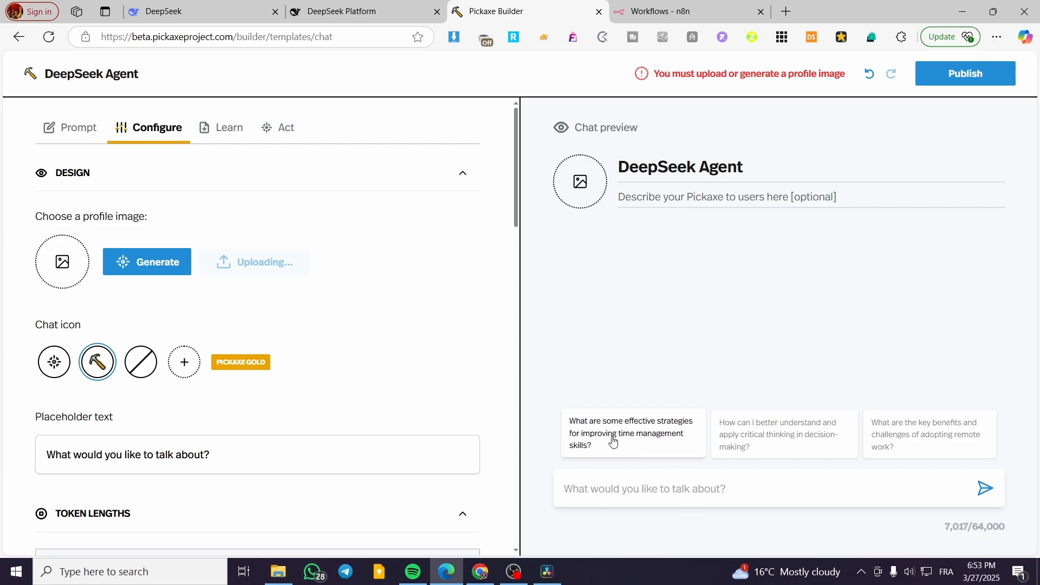
Send the message "hi" to DeepSeek Agent in the chat preview to test its reply.
{"action": "left_click", "coordinate": [656, 488]}
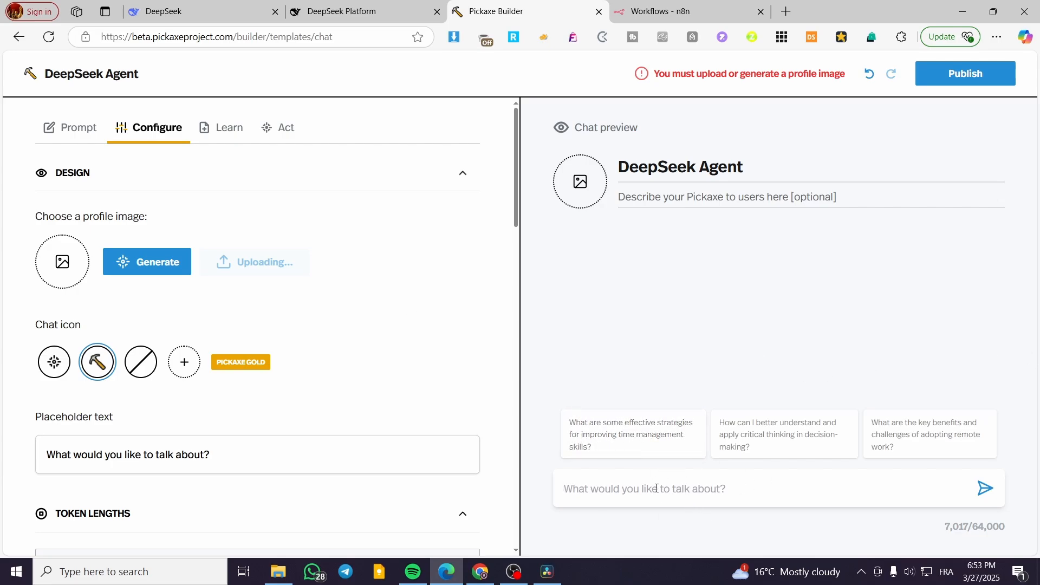
{"action": "type", "text": "h"}
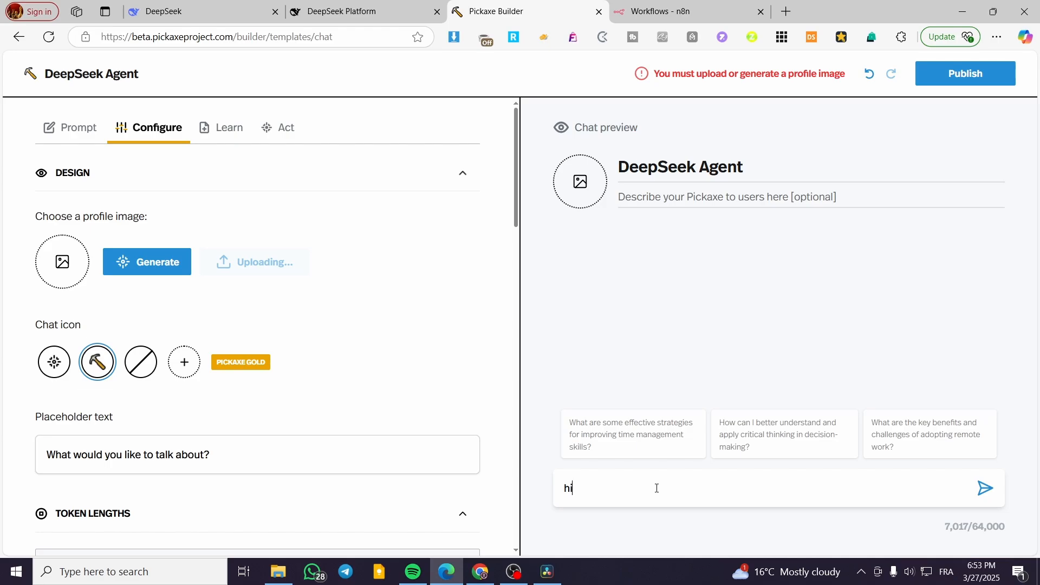
{"action": "type", "text": "i"}
{"action": "key", "text": "Return"}
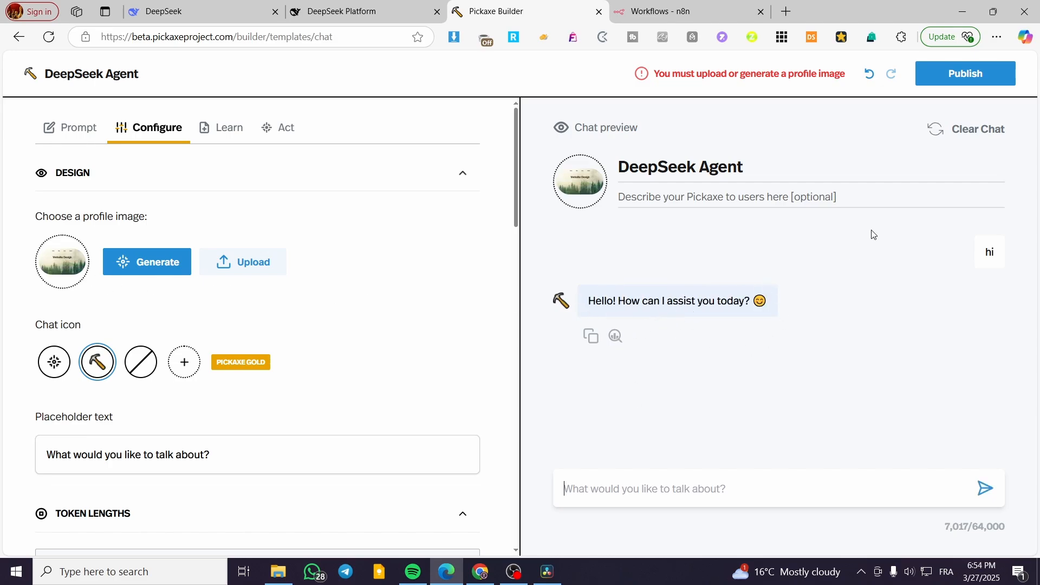
Publish the DeepSeek Agent chatbot and look over its embed, Studio and link-sharing deployment options.
{"action": "left_click", "coordinate": [954, 74]}
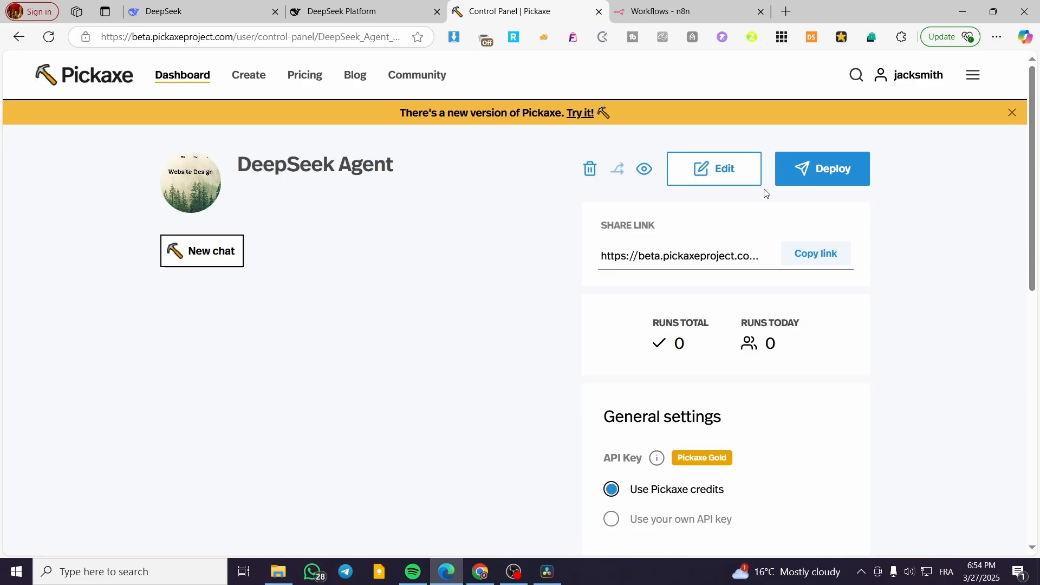
{"action": "left_click", "coordinate": [806, 170]}
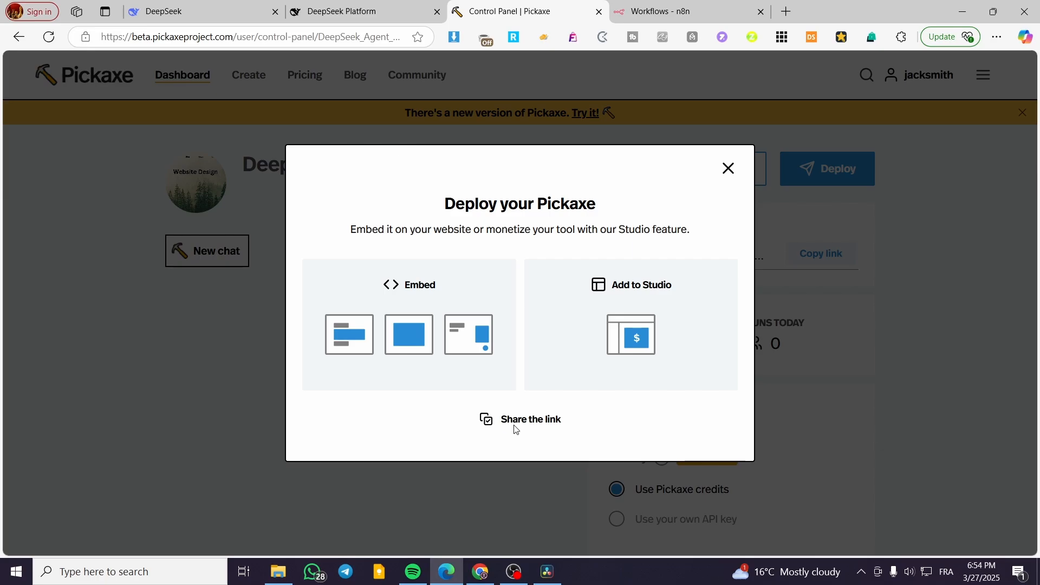
{"action": "left_click", "coordinate": [728, 168]}
{"action": "left_click", "coordinate": [829, 176]}
{"action": "left_click", "coordinate": [728, 168]}
Copy the agent's share link and open it in a new browser tab.
{"action": "left_click", "coordinate": [813, 255]}
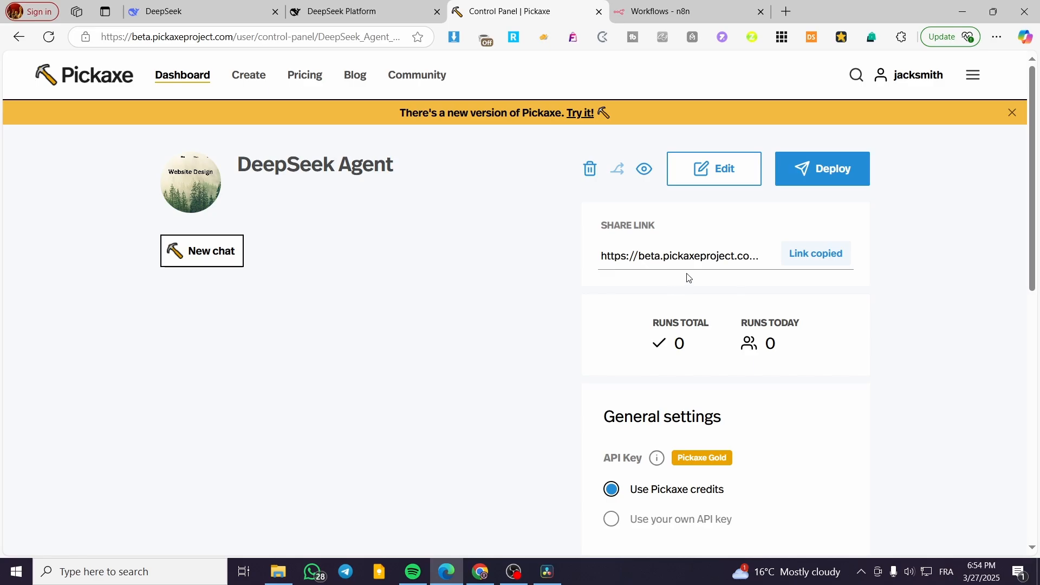
{"action": "left_click", "coordinate": [787, 12]}
{"action": "key", "text": "ctrl+v"}
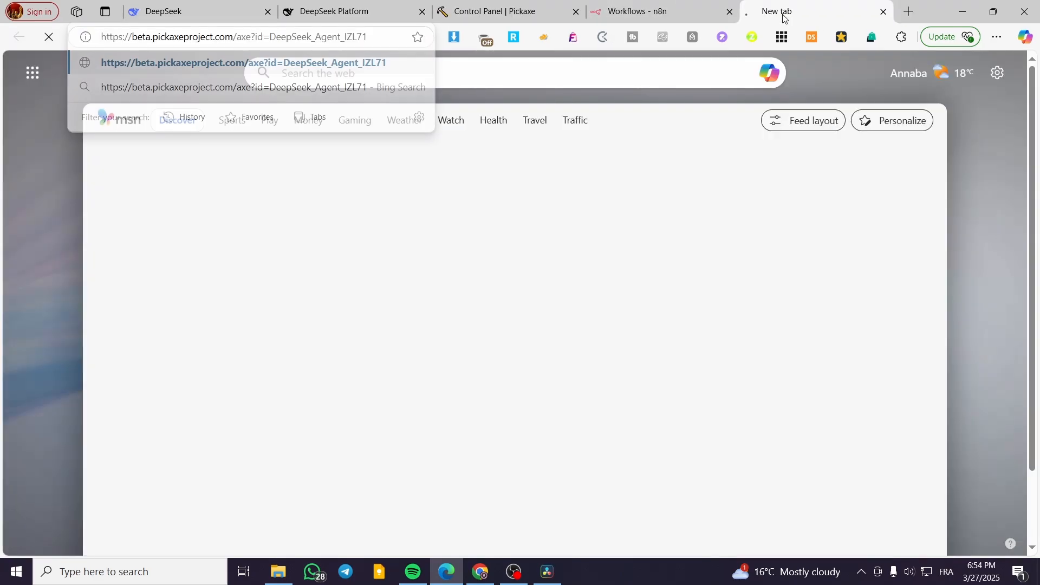
{"action": "key", "text": "Return"}
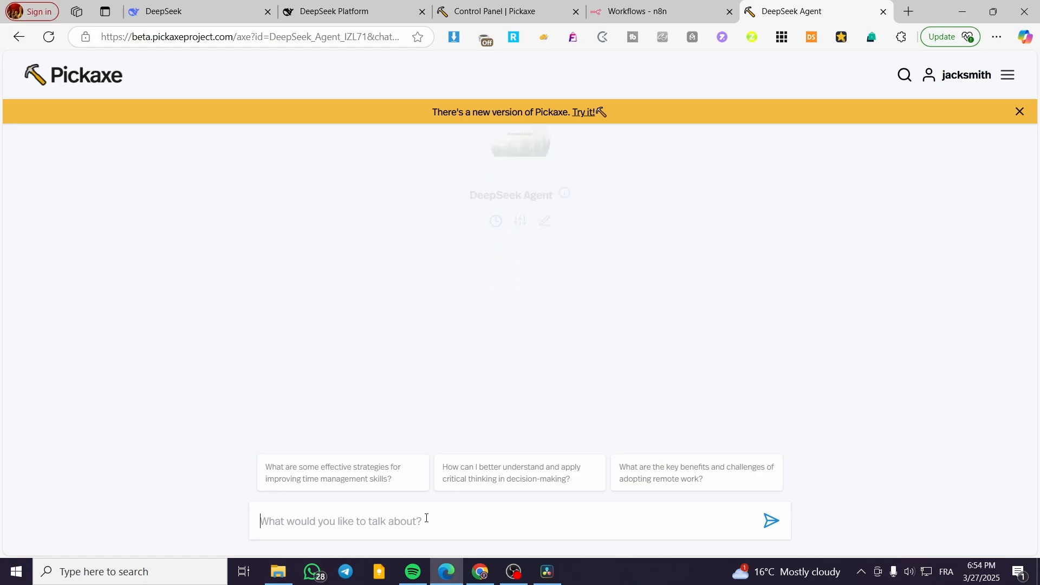
Send "hi how are you" to the published DeepSeek Agent, then close its chat page.
{"action": "type", "text": "d"}
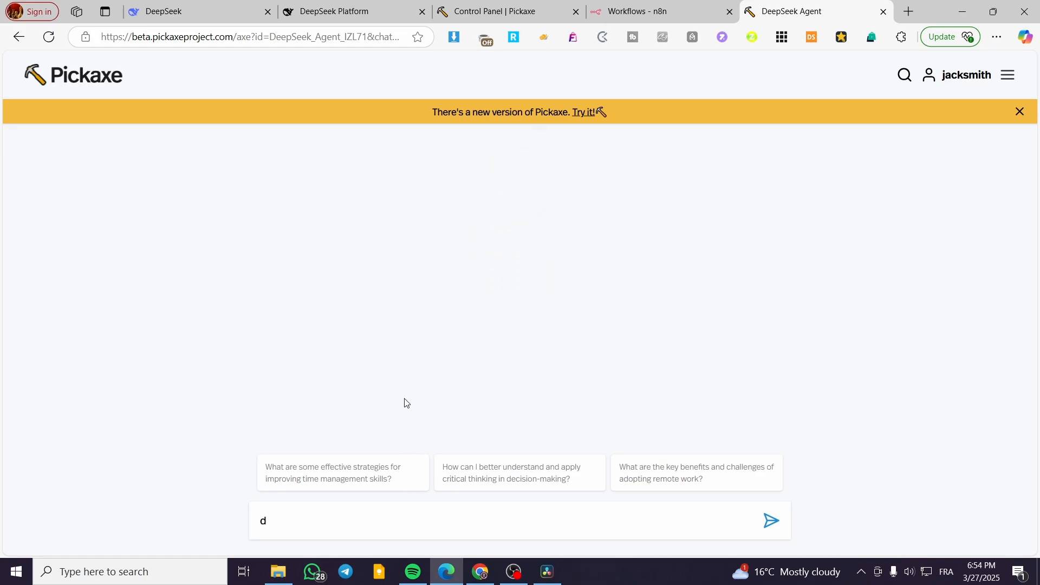
{"action": "key", "text": "BackSpace"}
{"action": "type", "text": "hi how are you"}
{"action": "key", "text": "Return"}
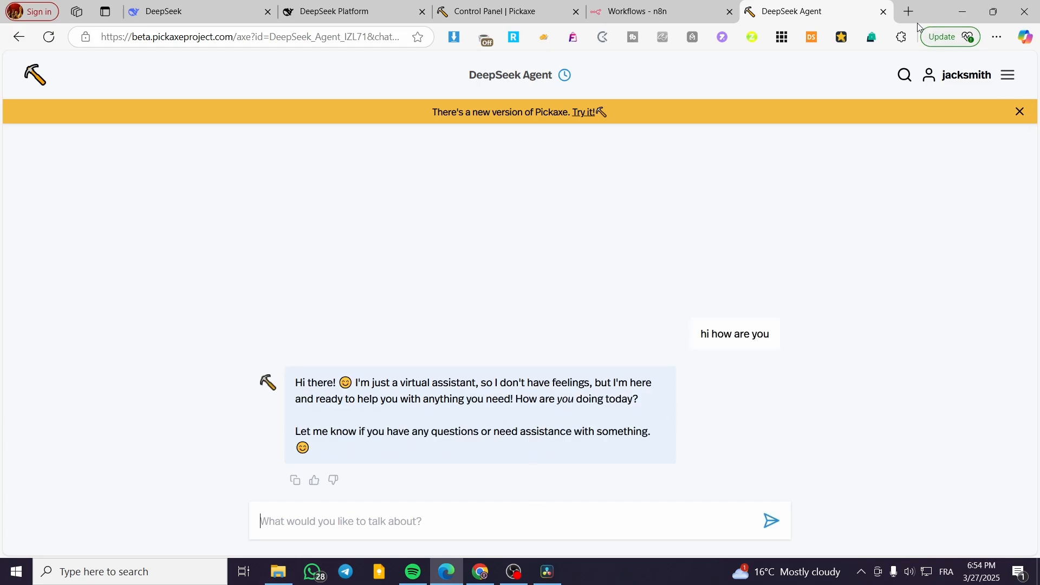
{"action": "left_click", "coordinate": [884, 11]}
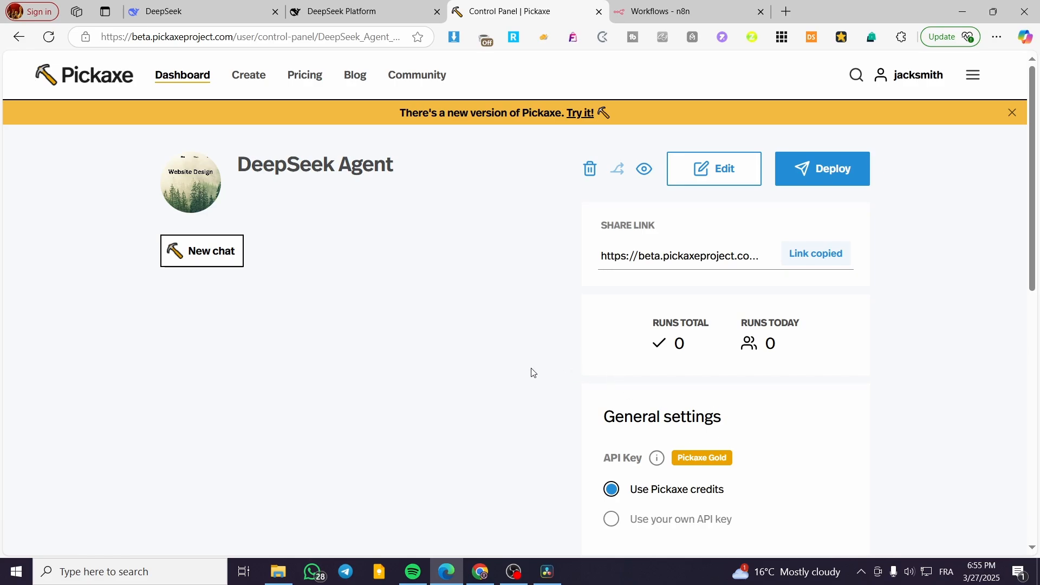
Review the agent's general API key settings in the Pickaxe control panel, glancing at the n8n workflows and DeepSeek API keys pages.
{"action": "scroll", "coordinate": [545, 401], "scroll_direction": "down", "scroll_amount": 2}
{"action": "scroll", "coordinate": [658, 420], "scroll_direction": "up", "scroll_amount": 2}
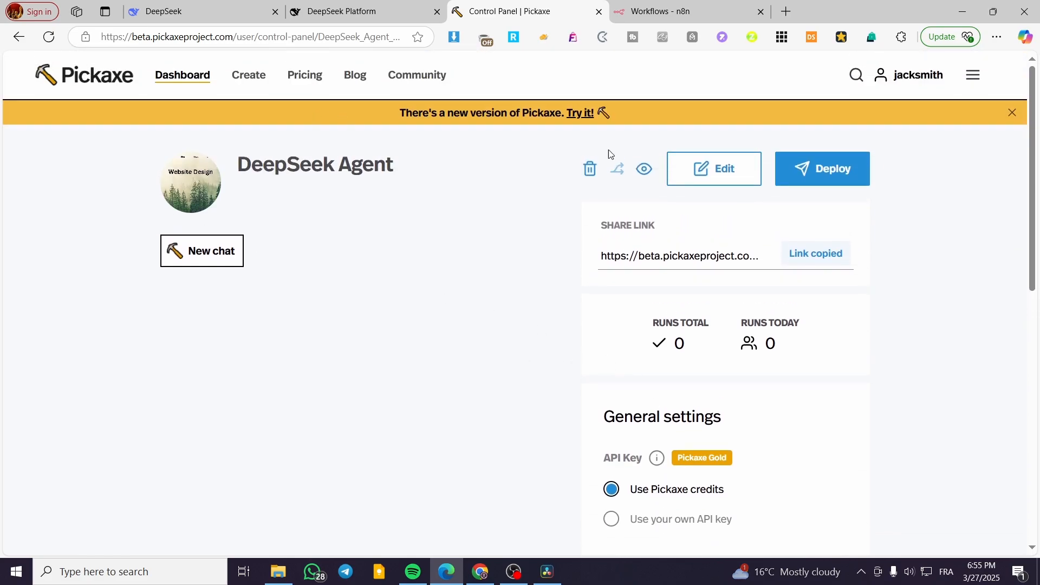
{"action": "scroll", "coordinate": [659, 391], "scroll_direction": "down", "scroll_amount": 2}
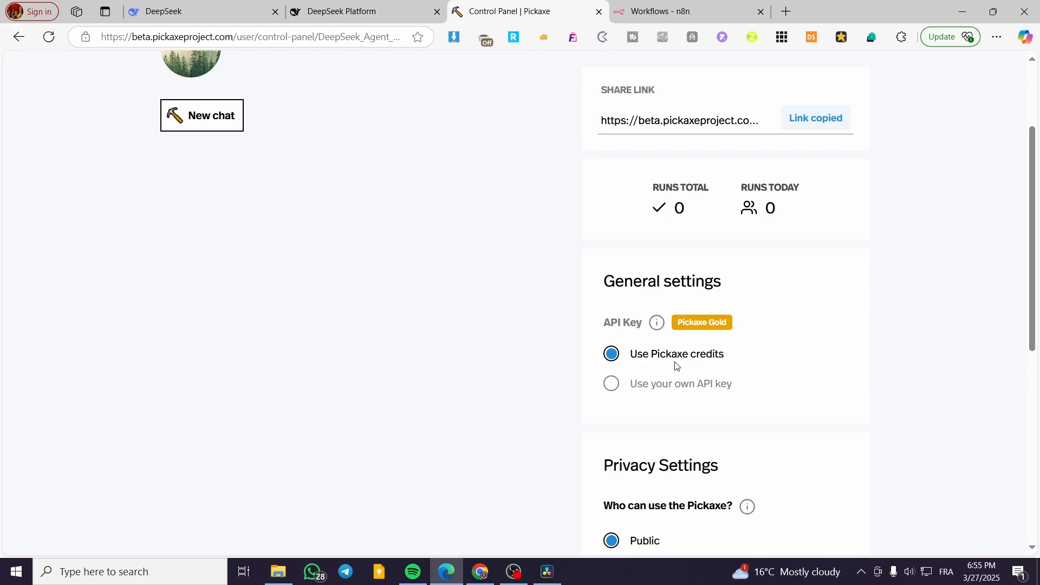
{"action": "scroll", "coordinate": [677, 366], "scroll_direction": "up", "scroll_amount": 1}
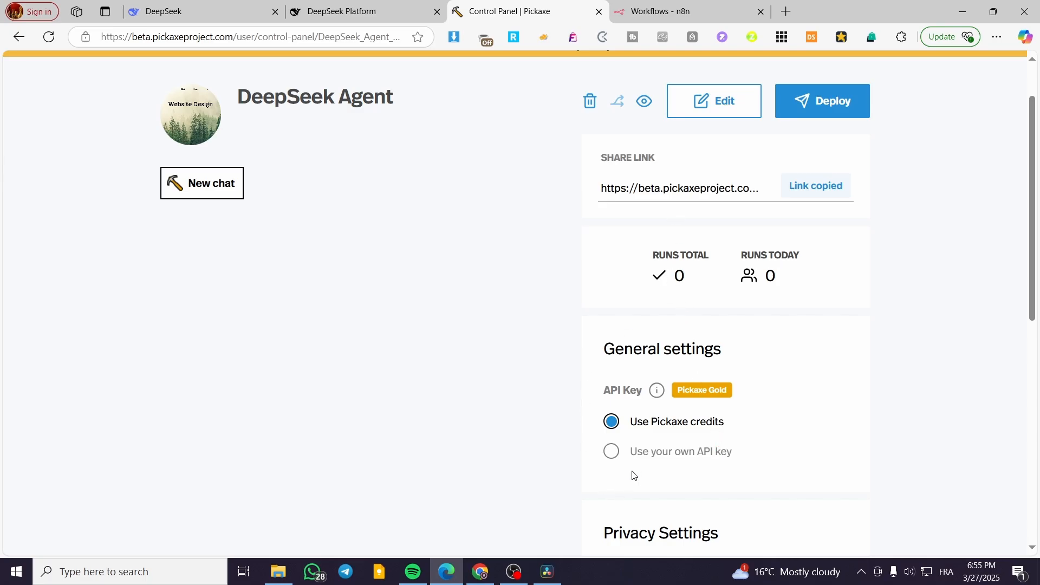
{"action": "left_click", "coordinate": [666, 10]}
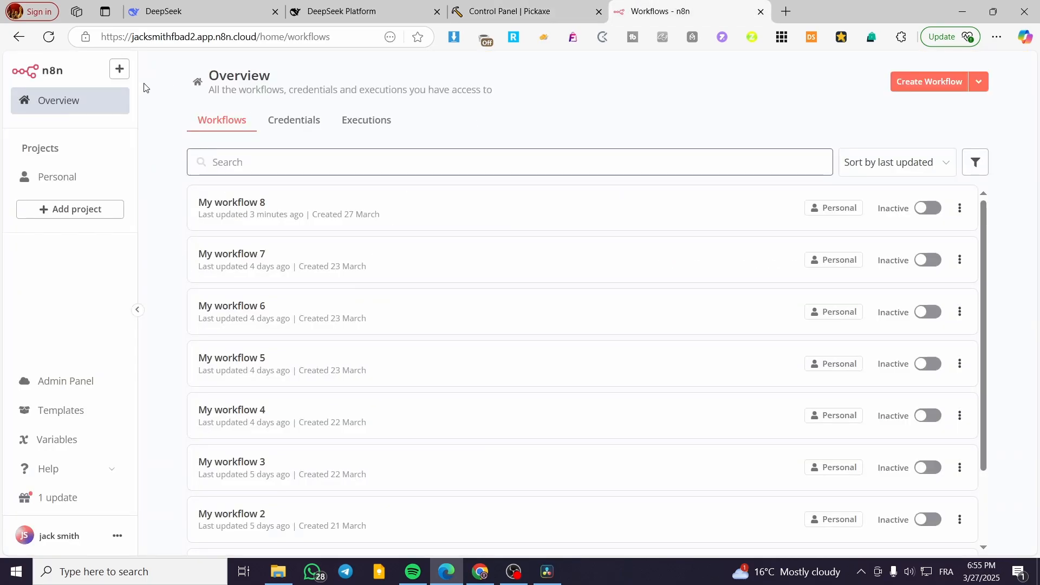
{"action": "left_click", "coordinate": [369, 11]}
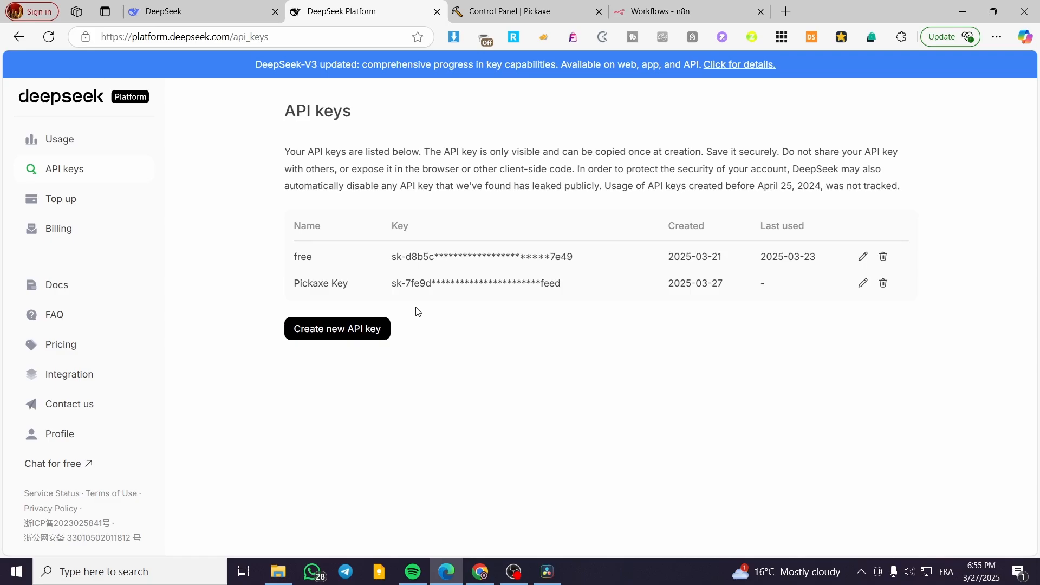
{"action": "left_click", "coordinate": [666, 11]}
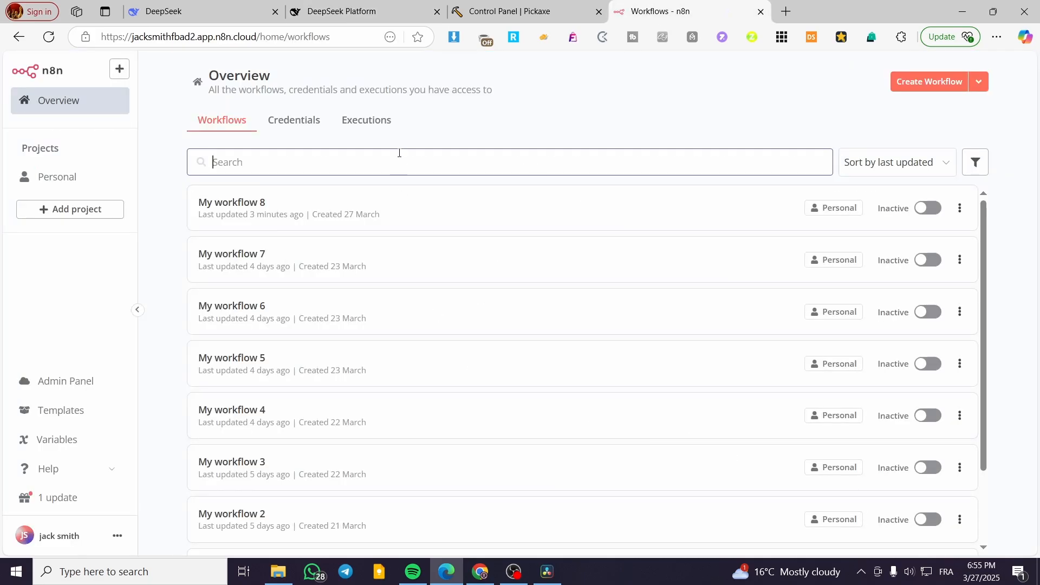
{"action": "left_click", "coordinate": [511, 11]}
{"action": "scroll", "coordinate": [593, 504], "scroll_direction": "down", "scroll_amount": 1}
{"action": "scroll", "coordinate": [630, 337], "scroll_direction": "up", "scroll_amount": 3}
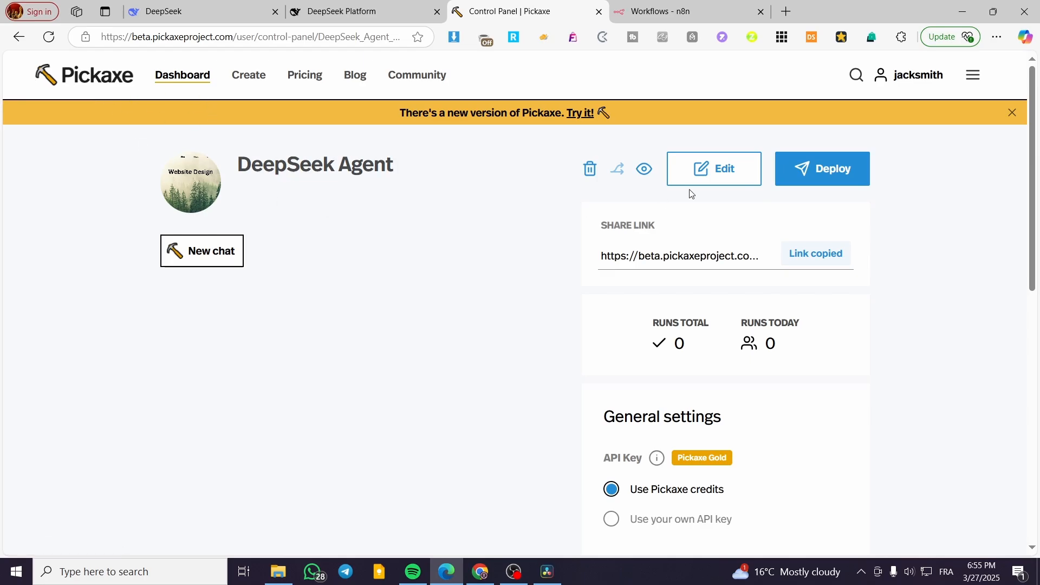
Switch to n8n and inspect the DeepSeek account credential, checking it against the DeepSeek Platform API keys list.
{"action": "left_click", "coordinate": [632, 12]}
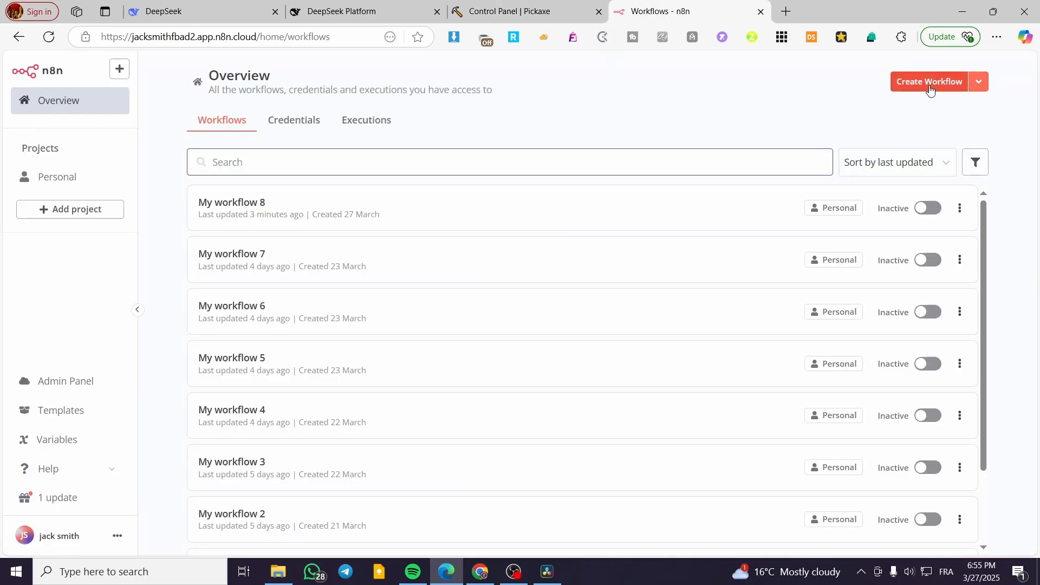
{"action": "left_click", "coordinate": [312, 121]}
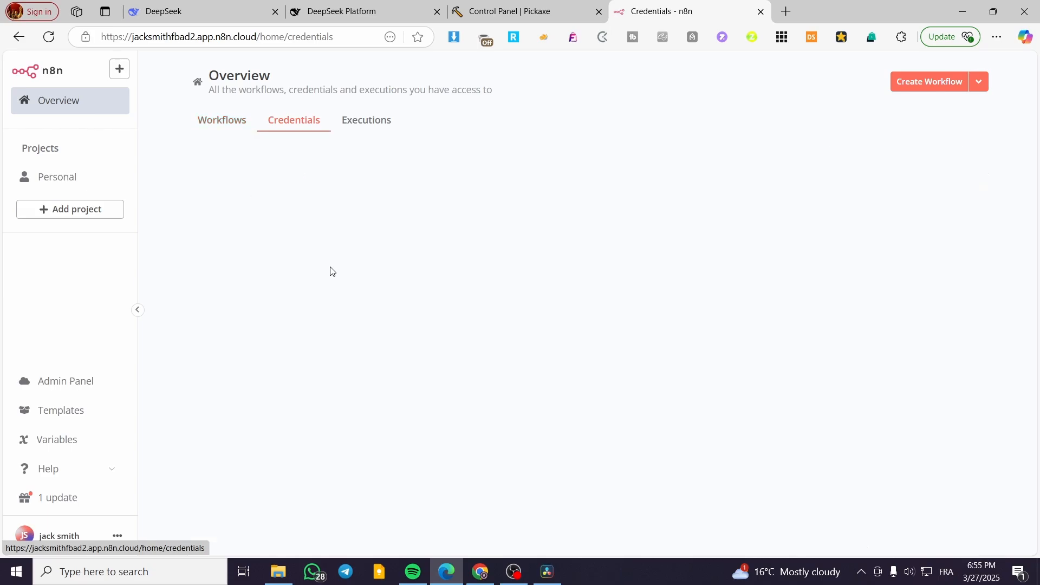
{"action": "left_click", "coordinate": [255, 362]}
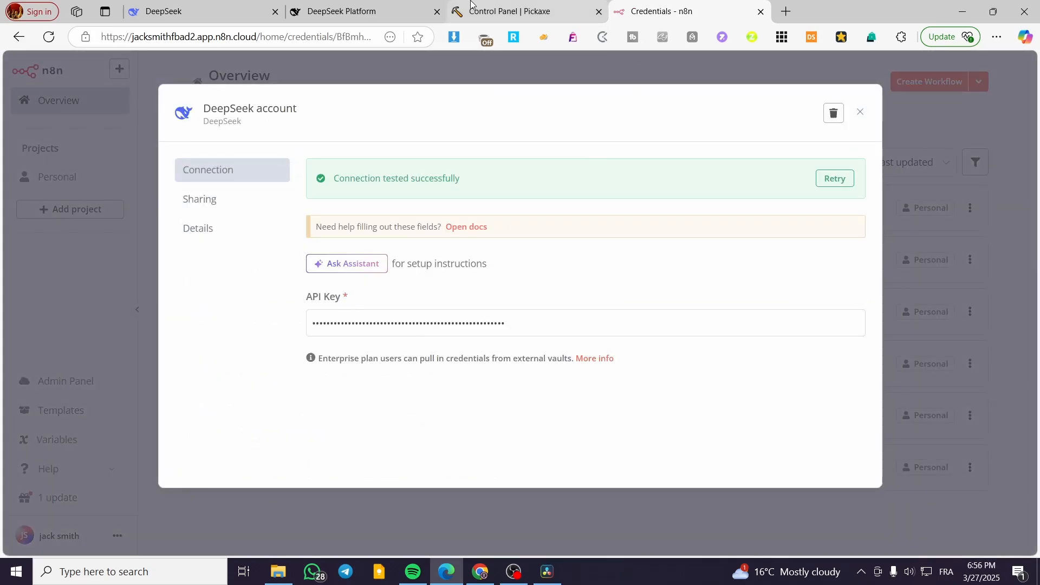
{"action": "left_click", "coordinate": [333, 11]}
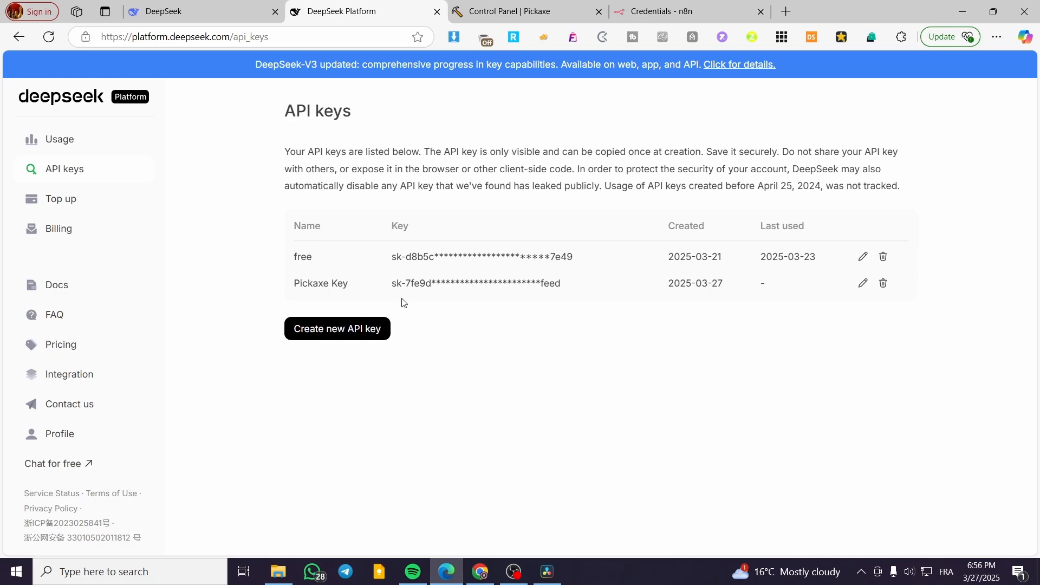
{"action": "left_click", "coordinate": [667, 11]}
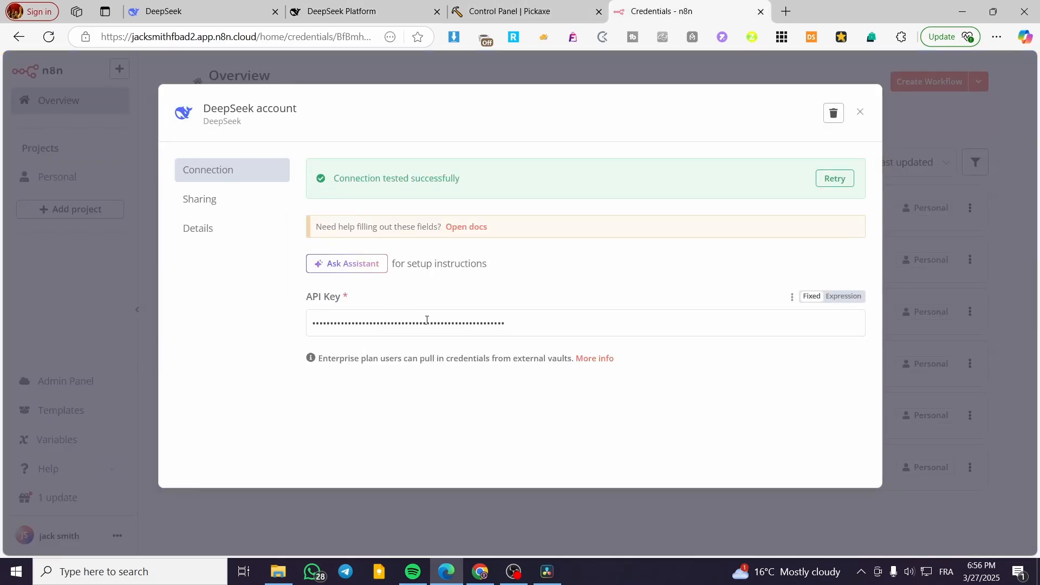
{"action": "left_click", "coordinate": [940, 110]}
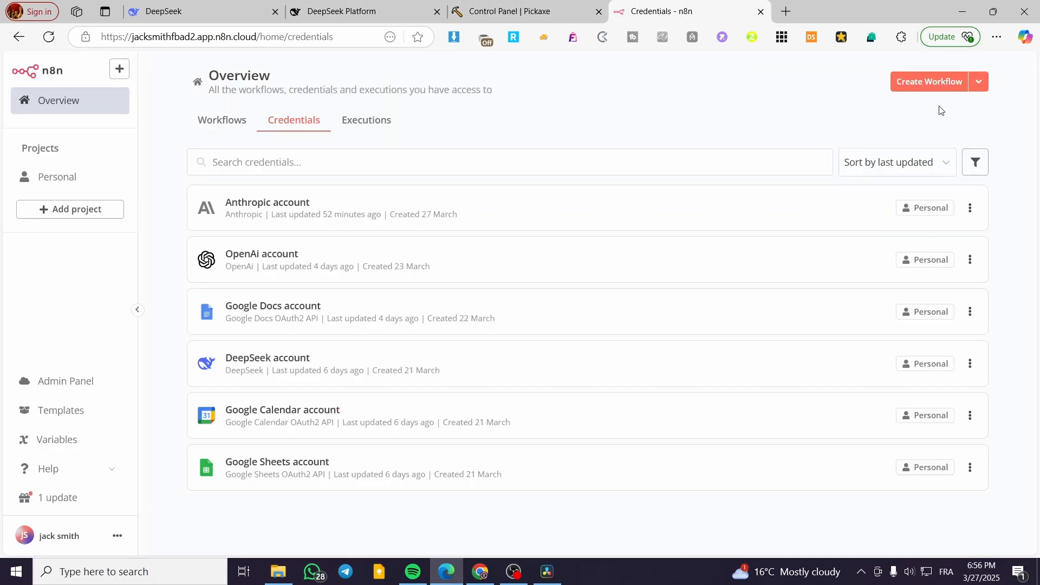
Create a new n8n workflow with an On chat message trigger and test it with the message "hi".
{"action": "left_click", "coordinate": [941, 81]}
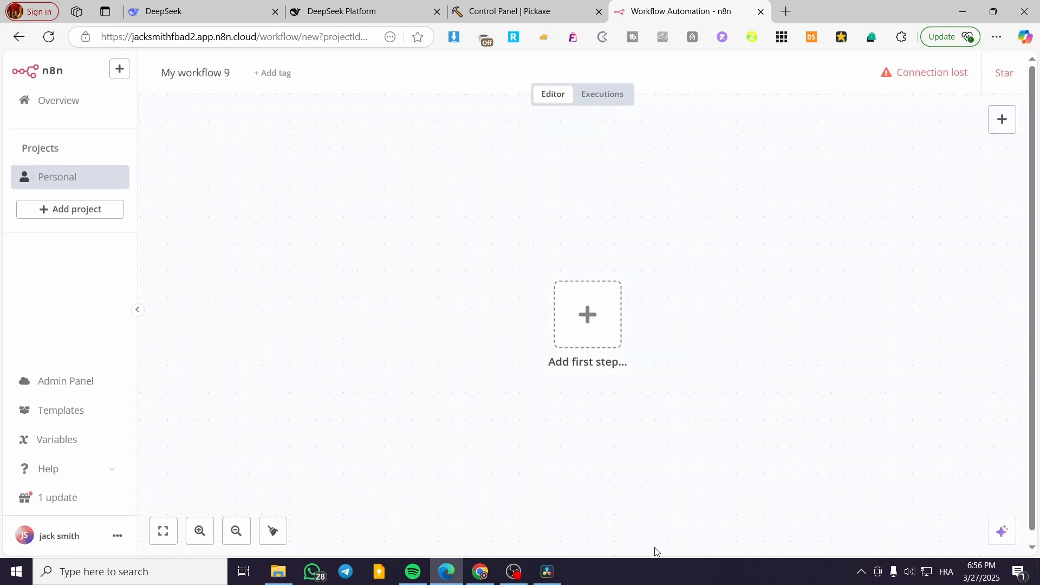
{"action": "left_click", "coordinate": [596, 330]}
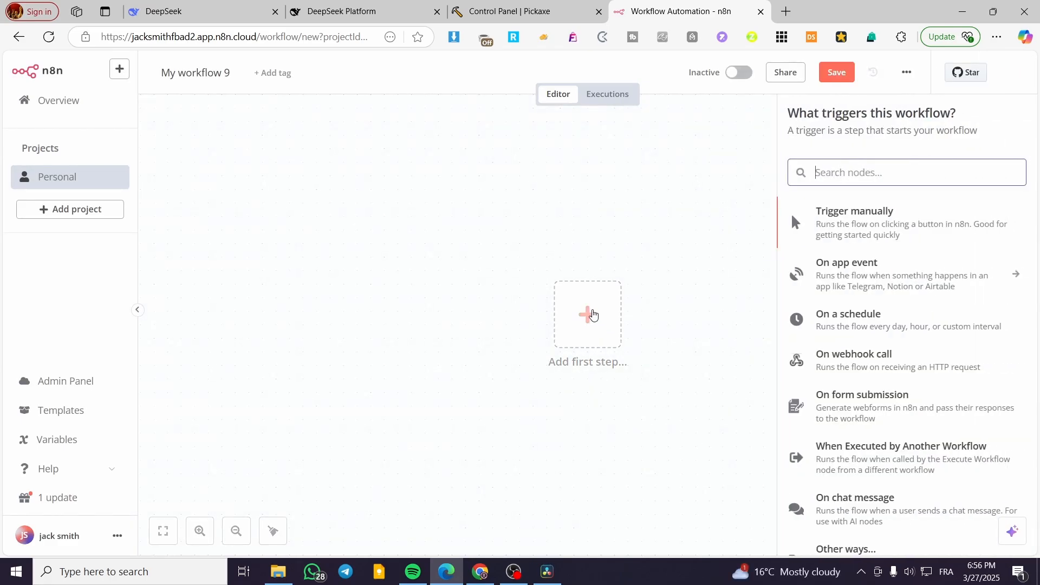
{"action": "scroll", "coordinate": [894, 405], "scroll_direction": "down", "scroll_amount": 2}
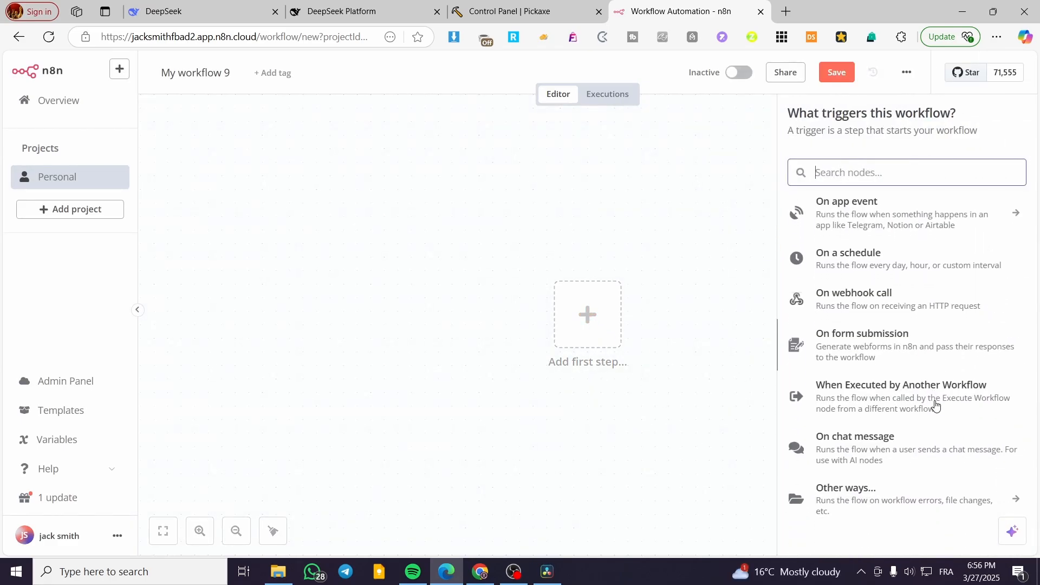
{"action": "left_click", "coordinate": [841, 450]}
{"action": "left_click", "coordinate": [222, 93]}
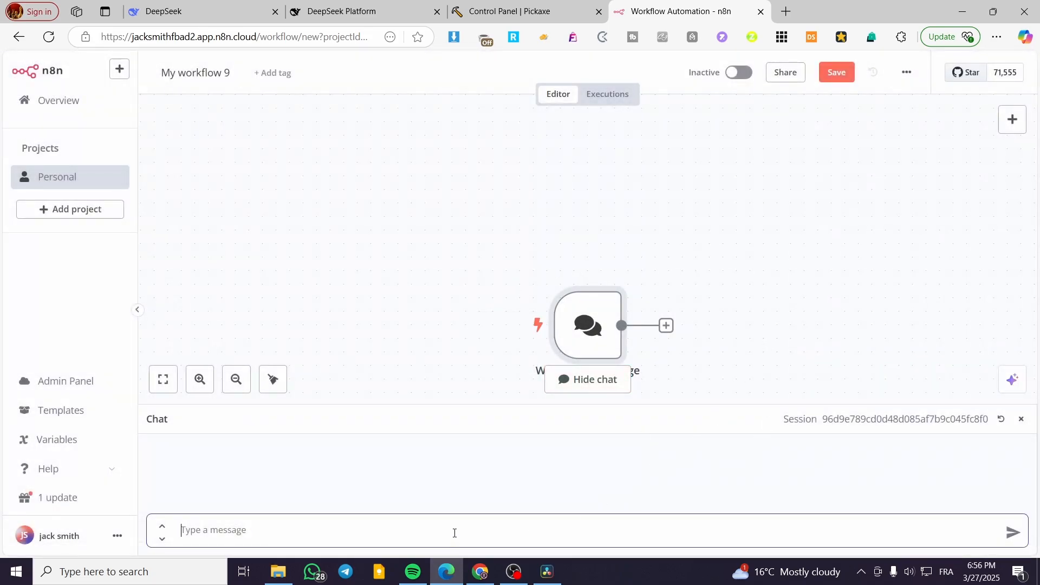
{"action": "type", "text": "hi"}
{"action": "key", "text": "Return"}
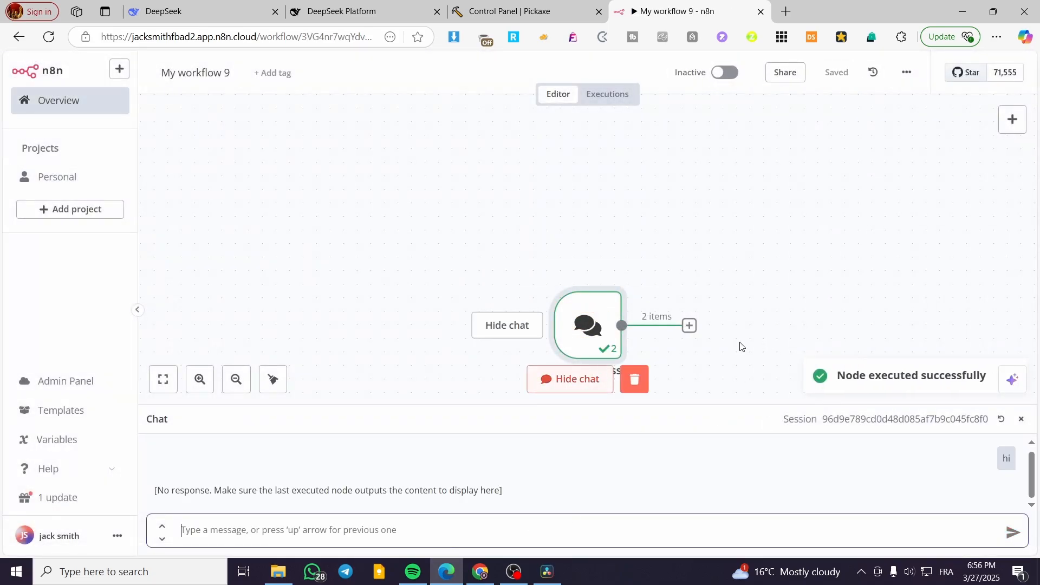
Add an AI Agent node after the chat trigger and attach a DeepSeek Chat Model using the DeepSeek account credential.
{"action": "left_click", "coordinate": [689, 326]}
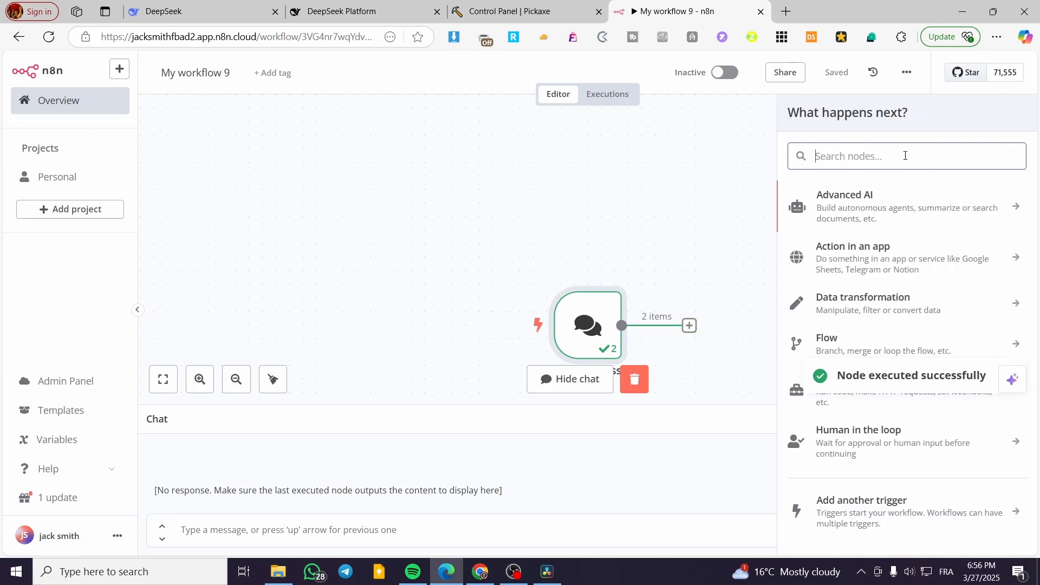
{"action": "type", "text": "ai"}
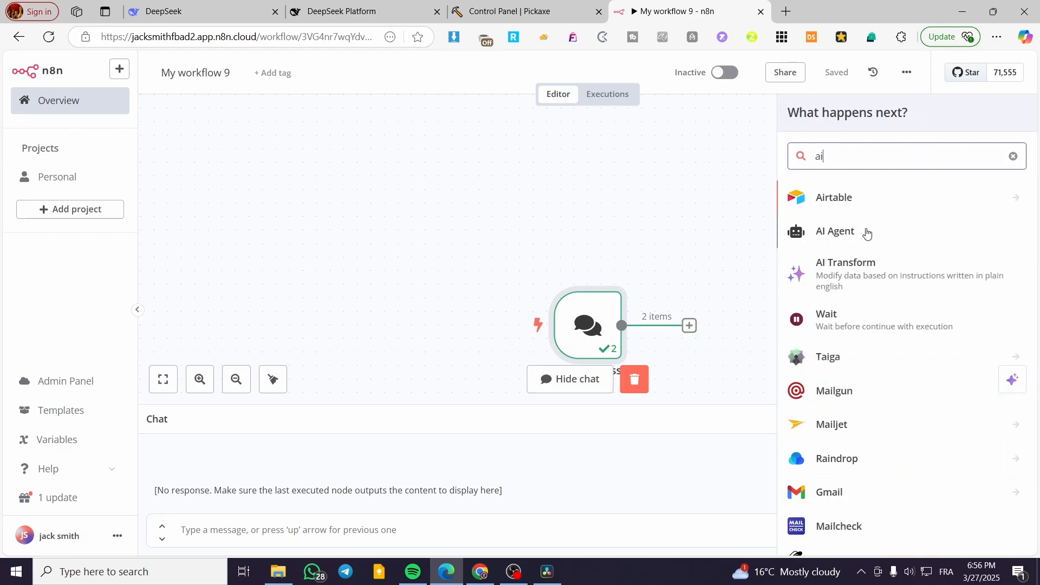
{"action": "left_click", "coordinate": [866, 232]}
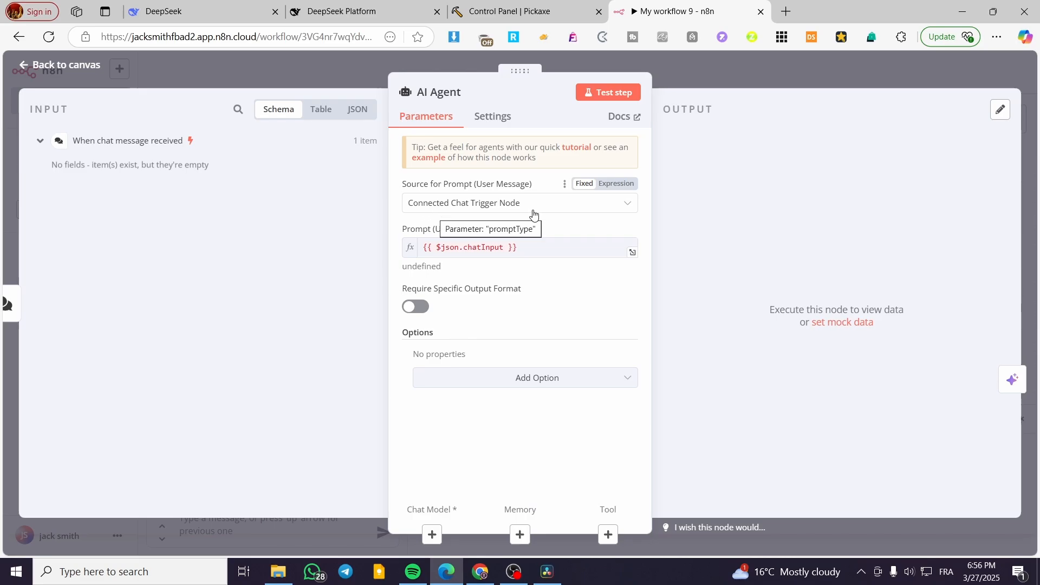
{"action": "left_click", "coordinate": [434, 536]}
{"action": "left_click", "coordinate": [879, 331]}
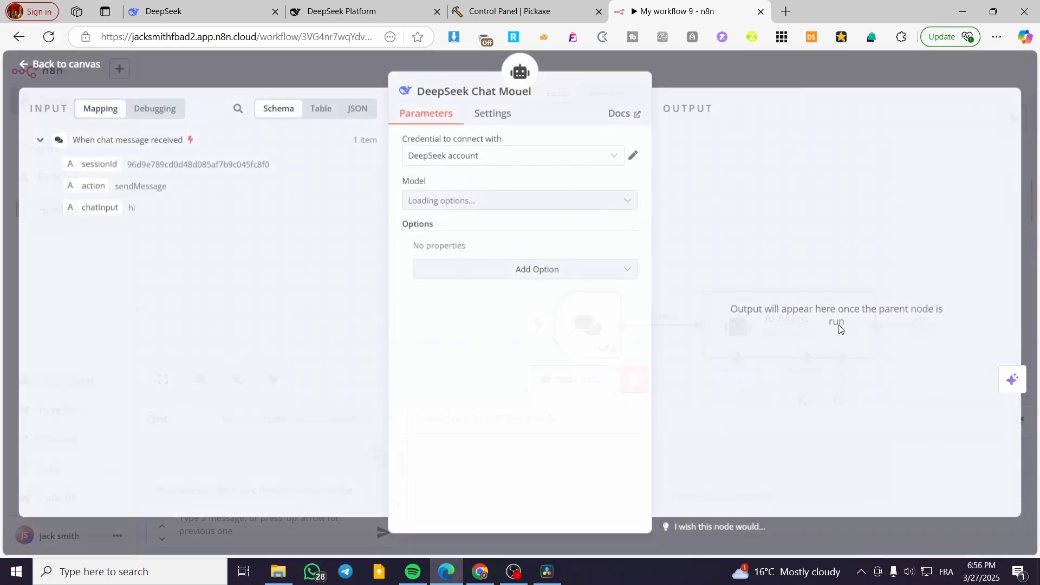
Review the DeepSeek Chat Model's available credentials and additional options, keeping the DeepSeek account and deepseek-chat model, and return to the canvas.
{"action": "left_click", "coordinate": [497, 161]}
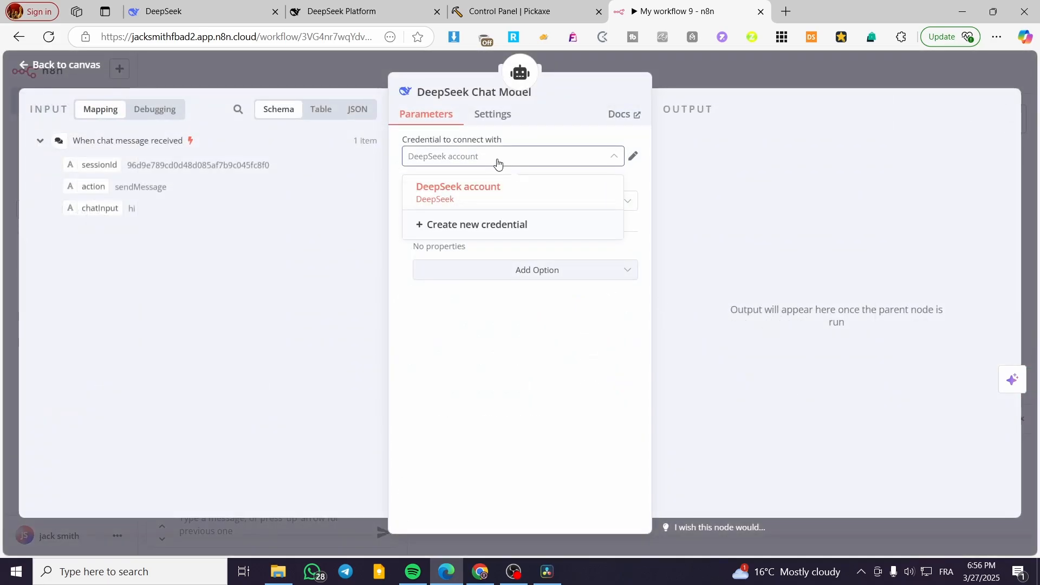
{"action": "left_click", "coordinate": [501, 160]}
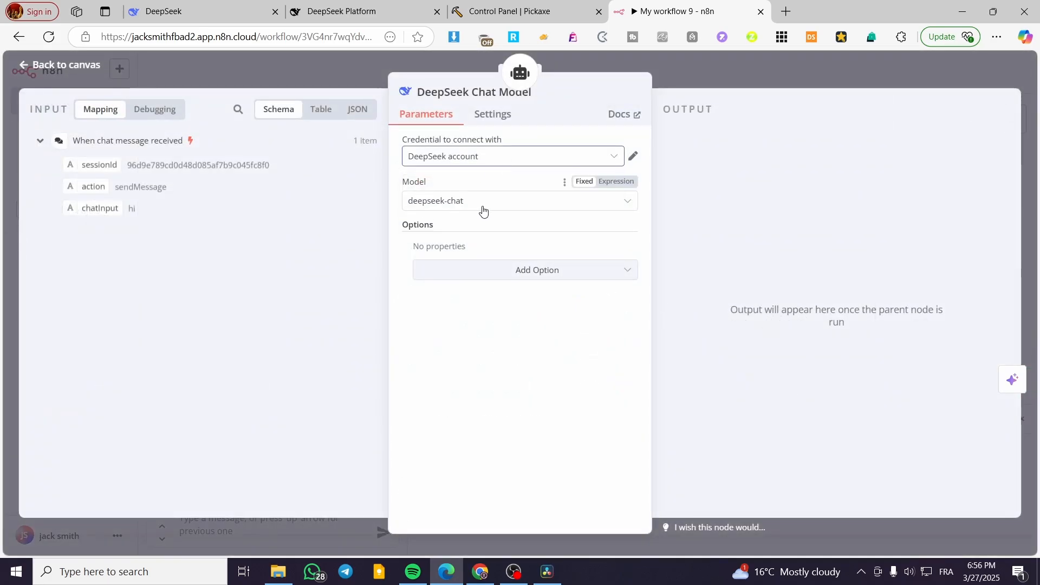
{"action": "left_click", "coordinate": [485, 270]}
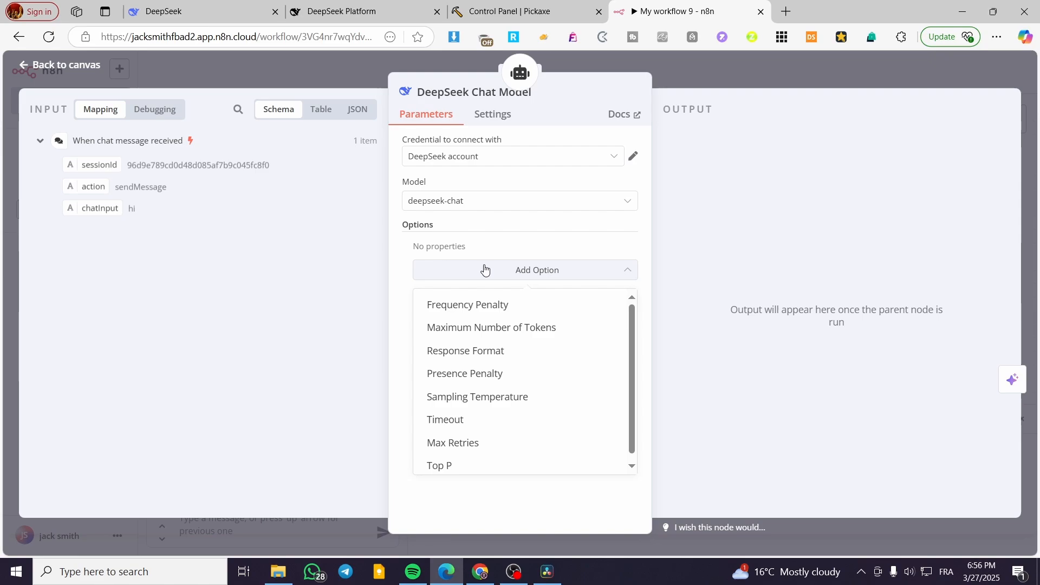
{"action": "left_click", "coordinate": [560, 278]}
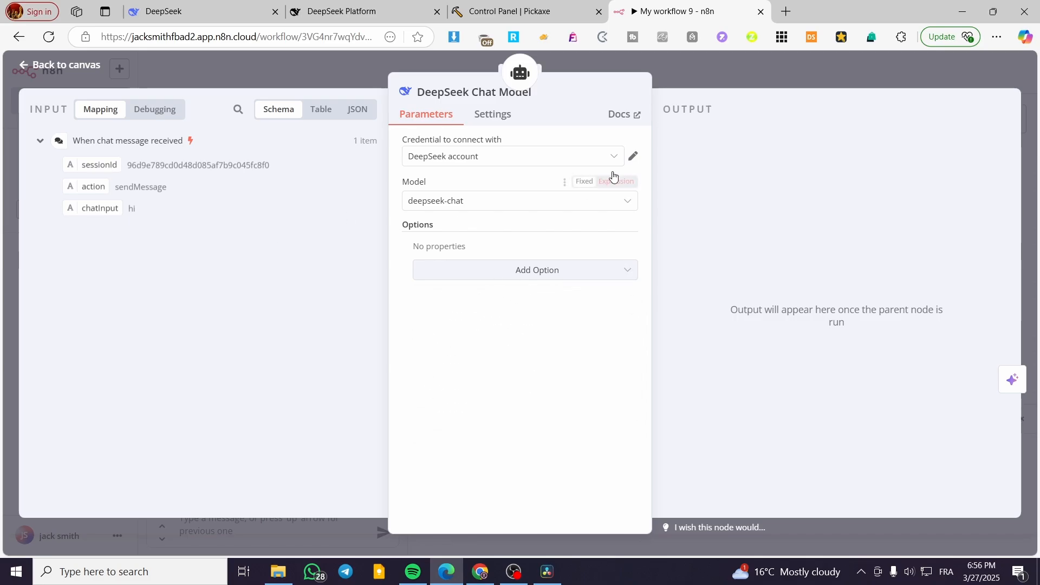
{"action": "left_click", "coordinate": [915, 69]}
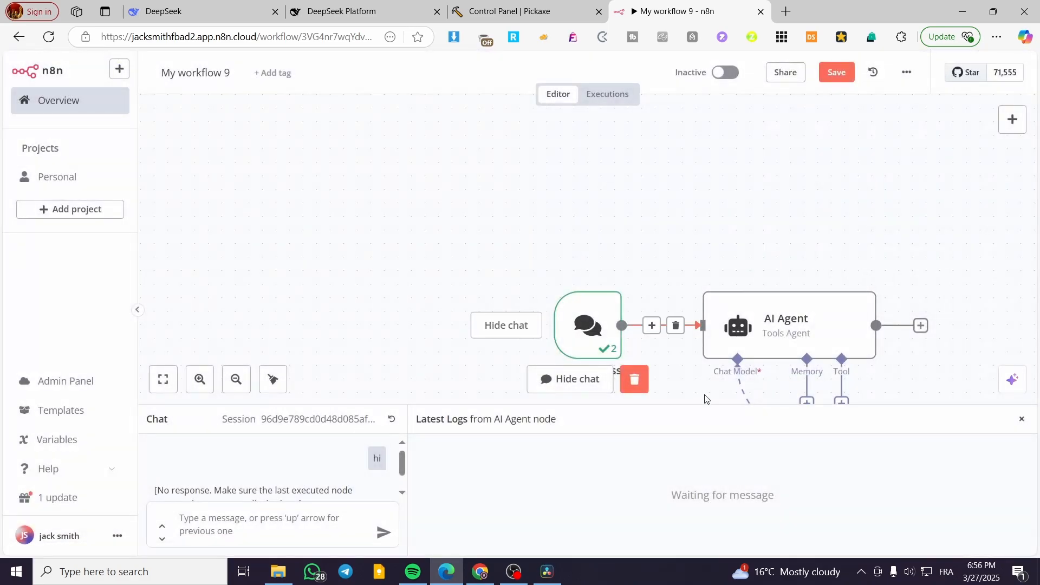
Test the AI Agent workflow by sending the chat message "hi" and check the execution response.
{"action": "left_click", "coordinate": [316, 527]}
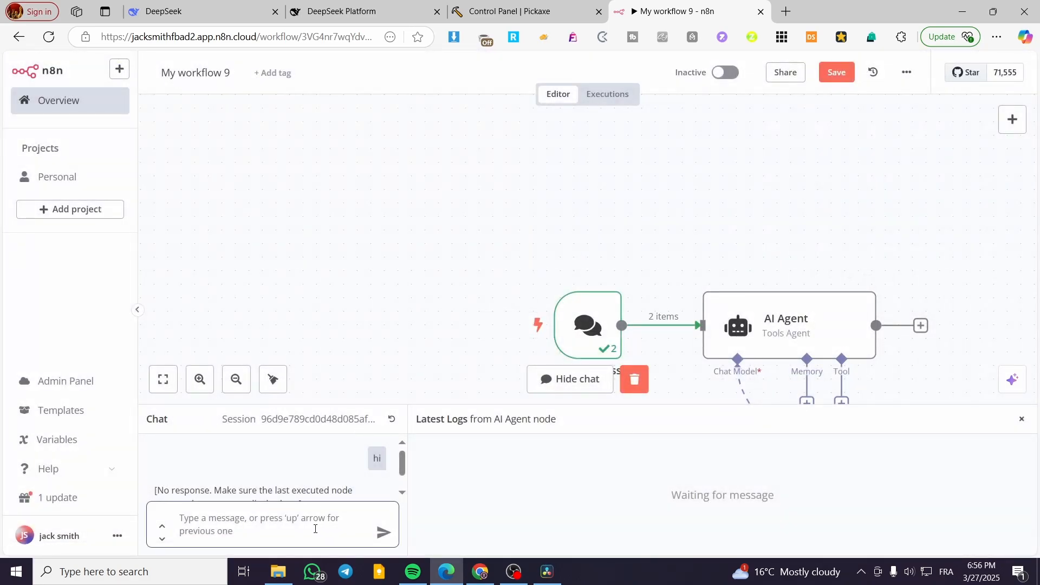
{"action": "type", "text": "hi"}
{"action": "key", "text": "Return"}
{"action": "scroll", "coordinate": [775, 200], "scroll_direction": "down", "scroll_amount": 2}
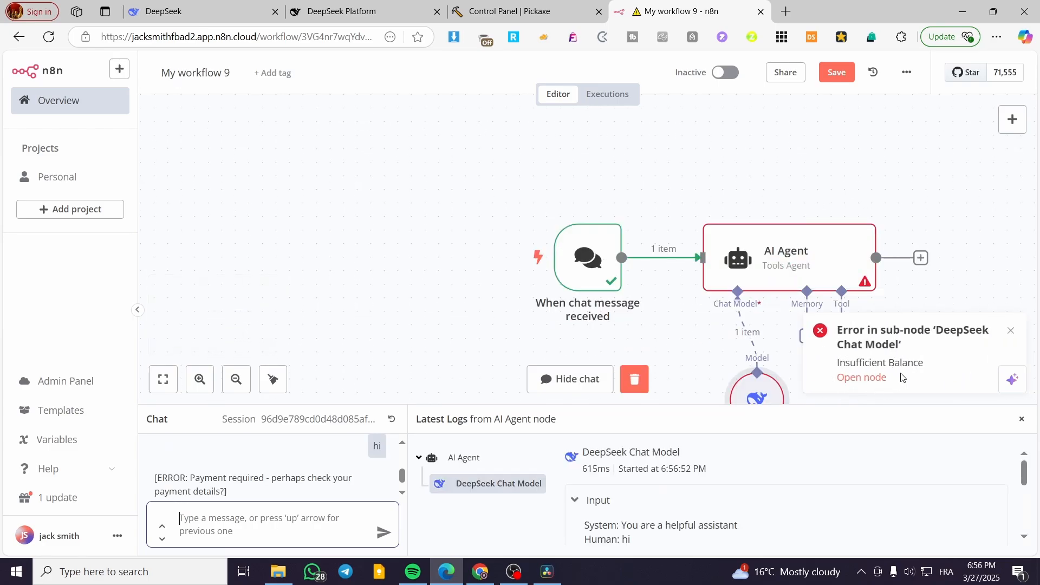
{"action": "left_click_drag", "start_coordinate": [919, 367], "coordinate": [838, 363]}
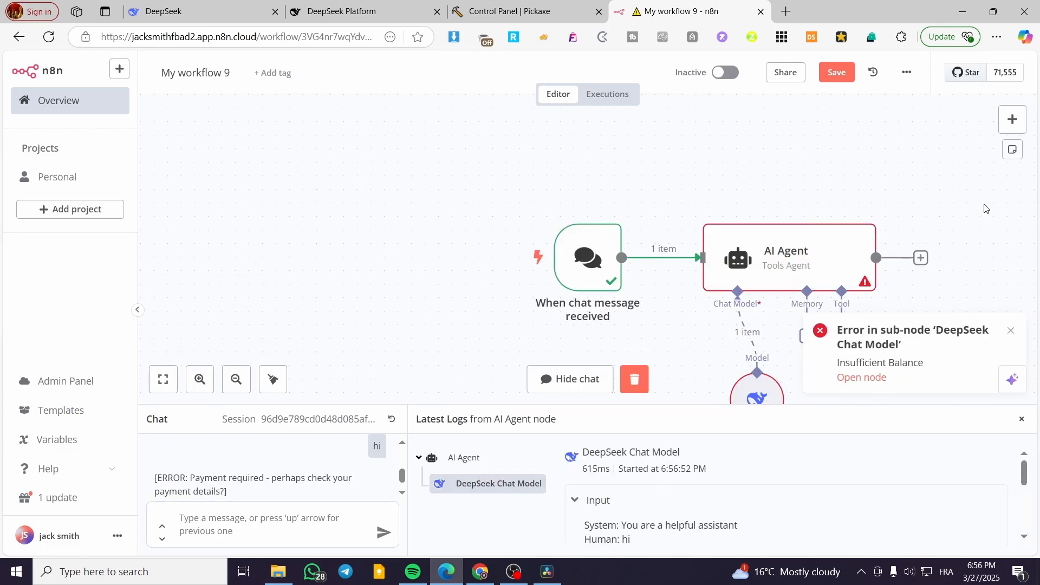
Close the chat and execution logs and look over the complete workflow on the canvas.
{"action": "scroll", "coordinate": [985, 208], "scroll_direction": "up", "scroll_amount": 1}
{"action": "scroll", "coordinate": [986, 208], "scroll_direction": "up", "scroll_amount": 2}
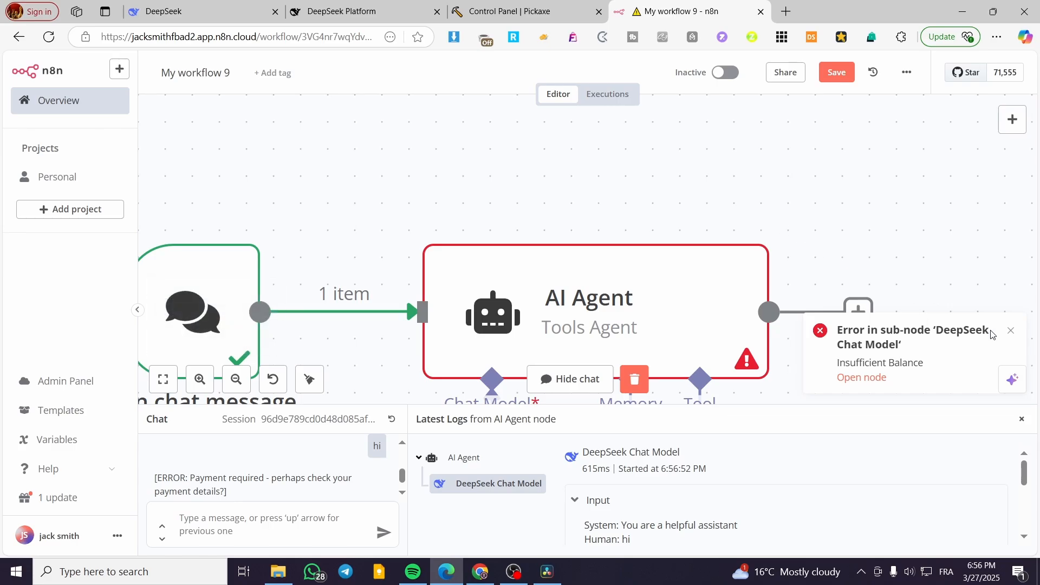
{"action": "scroll", "coordinate": [827, 231], "scroll_direction": "down", "scroll_amount": 2}
{"action": "left_click", "coordinate": [1022, 419]}
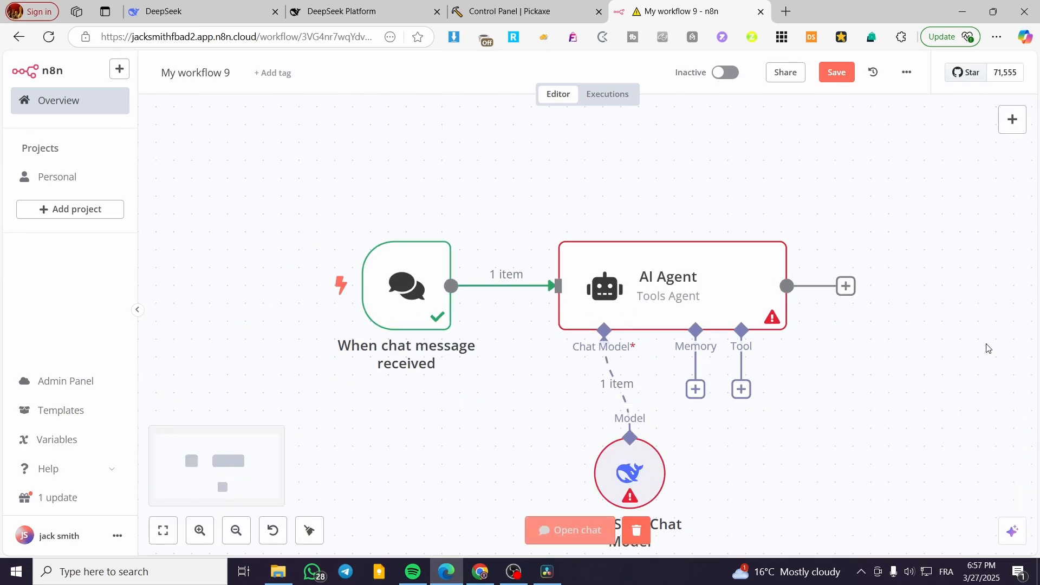
{"action": "scroll", "coordinate": [899, 228], "scroll_direction": "down", "scroll_amount": 3}
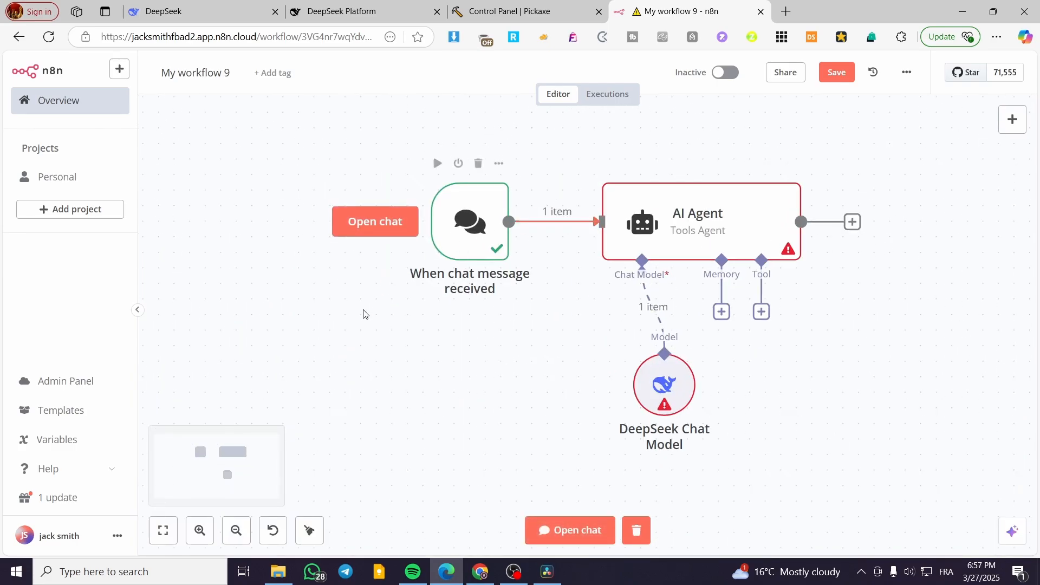
{"action": "left_click_drag", "start_coordinate": [363, 310], "coordinate": [195, 281]}
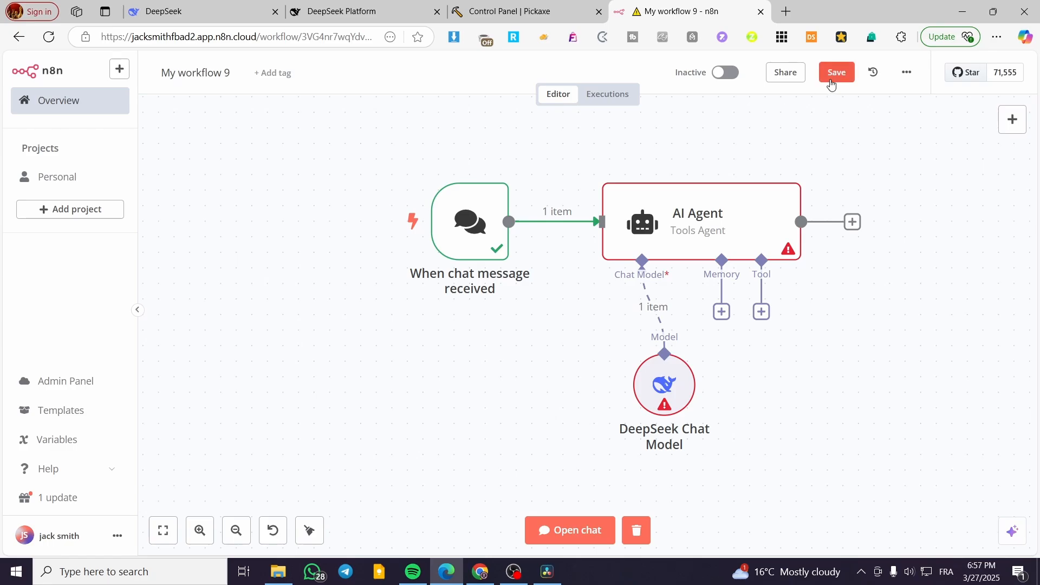